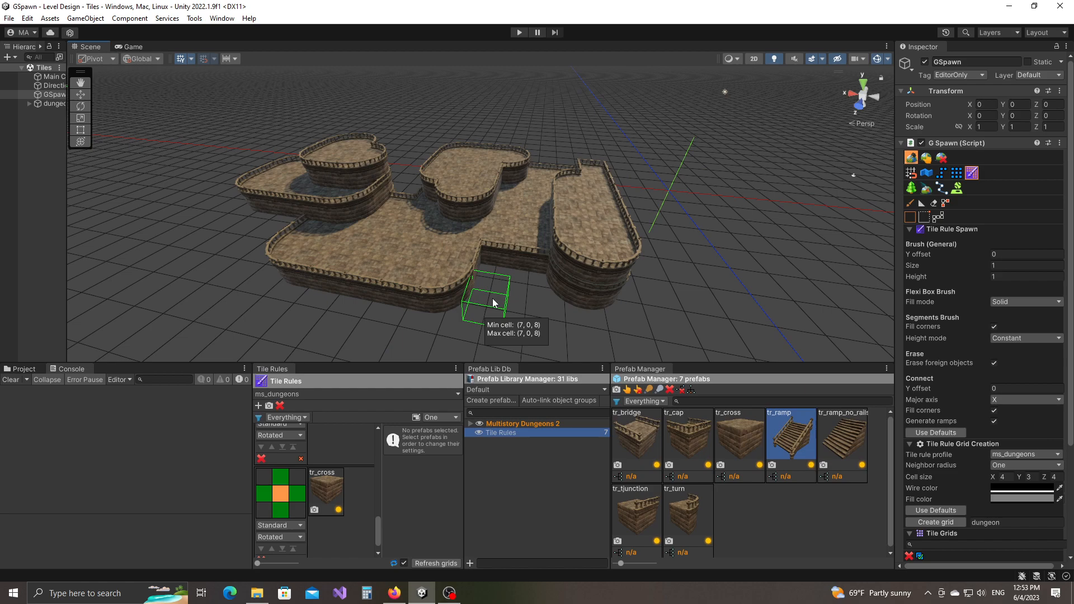
Orbit around the dungeon platforms and spin the tr_cross thumbnail preview.
middle_drag(476, 259, 471, 275)
scroll(471, 275, down, 3)
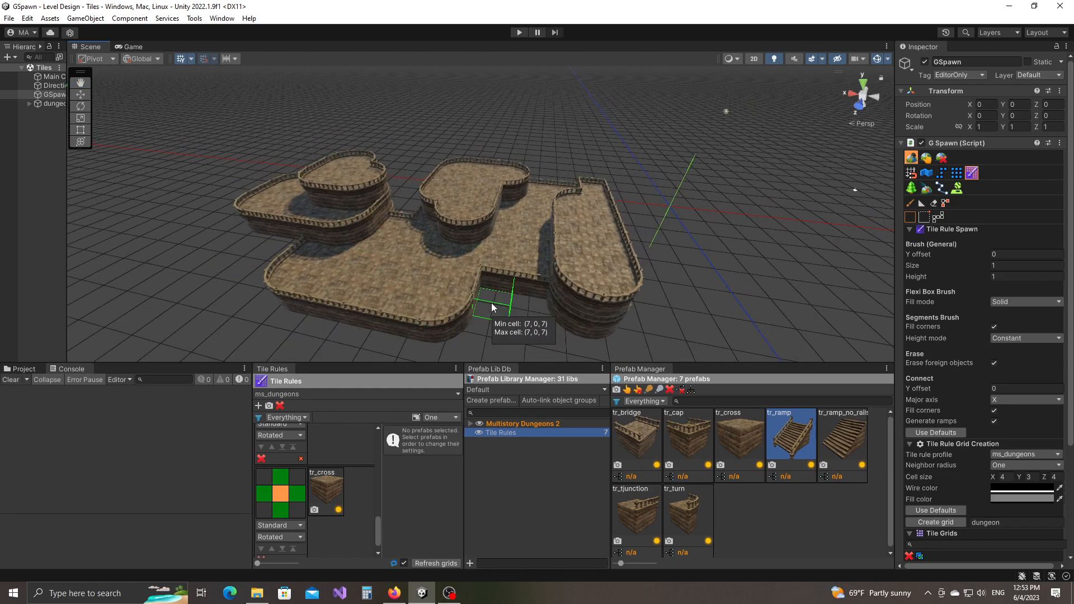
mouse_move(491, 263)
alt+mouse_down()
mouse_move(506, 273)
mouse_move(506, 304)
mouse_move(532, 279)
alt+mouse_up()
scroll(507, 304, up, 3)
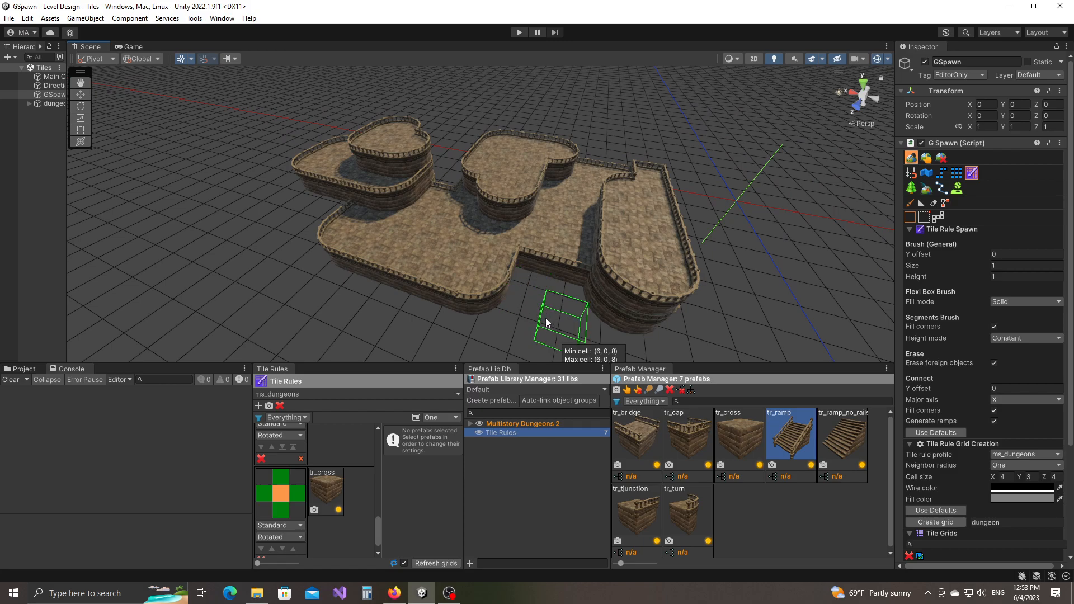
middle_drag(554, 314, 515, 306)
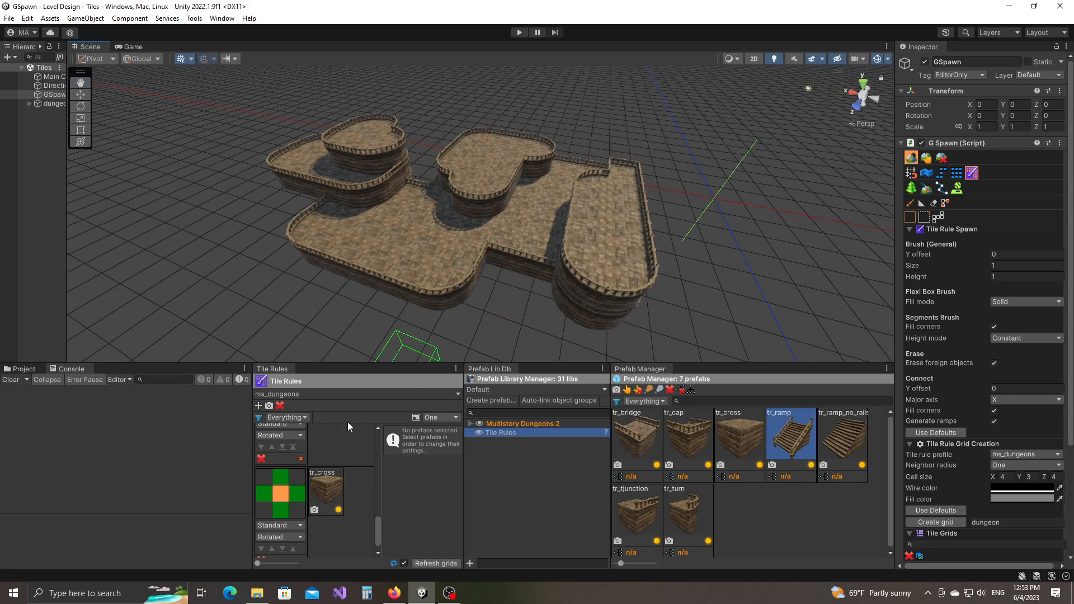
mouse_move(641, 315)
alt+mouse_down()
mouse_move(622, 286)
mouse_move(660, 305)
mouse_move(611, 283)
alt+mouse_up()
key(w)
mouse_move(733, 282)
right_down()
mouse_move(544, 294)
mouse_move(603, 295)
right_up()
mouse_move(603, 295)
alt+mouse_down()
mouse_move(613, 312)
mouse_move(607, 303)
alt+mouse_up()
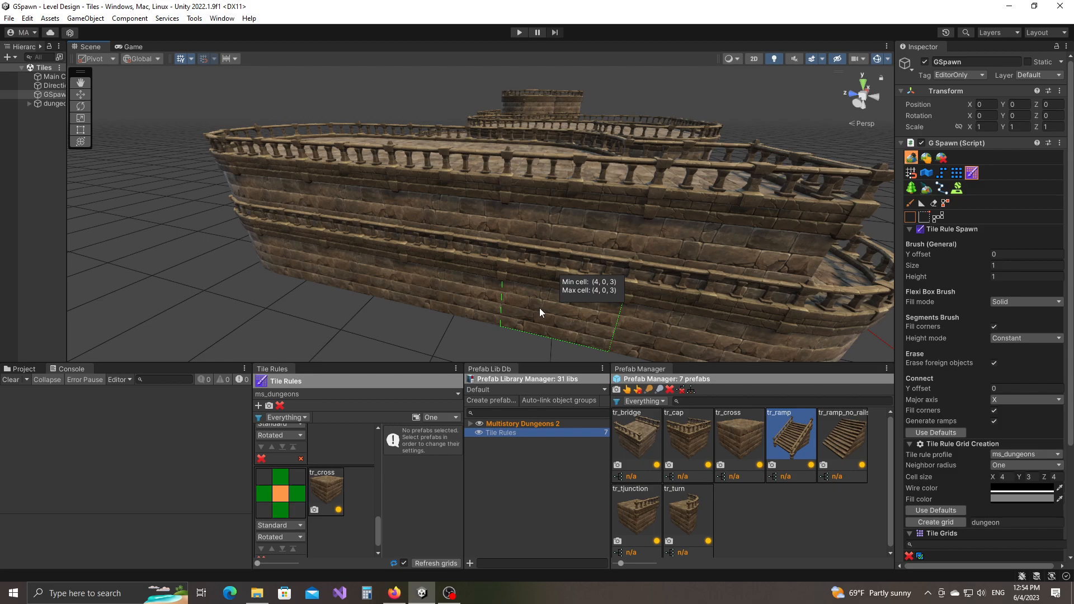
scroll(525, 309, up, 2)
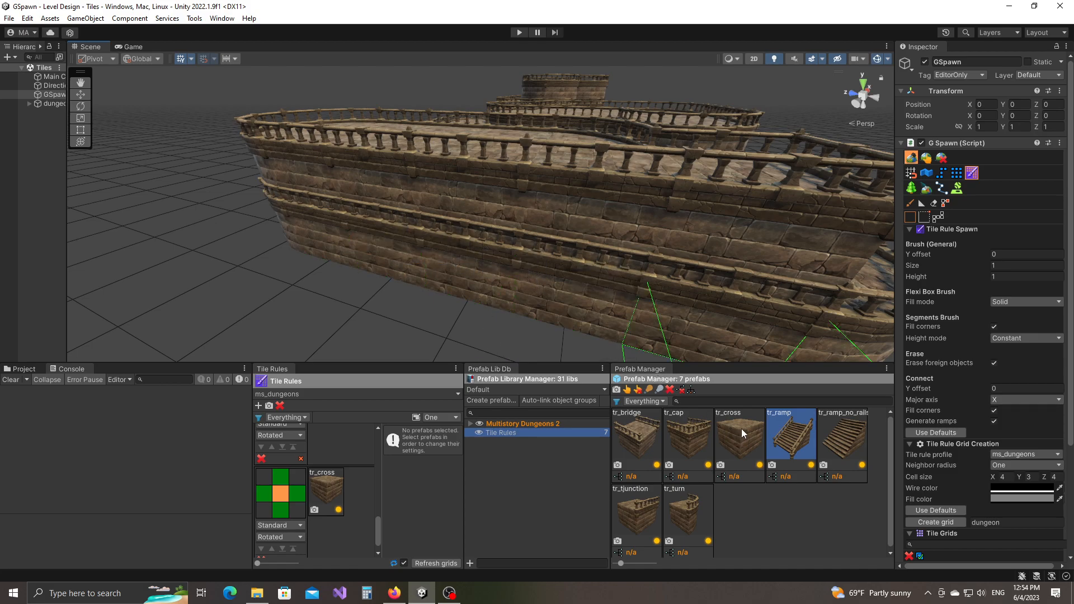
right_drag(741, 429, 747, 441)
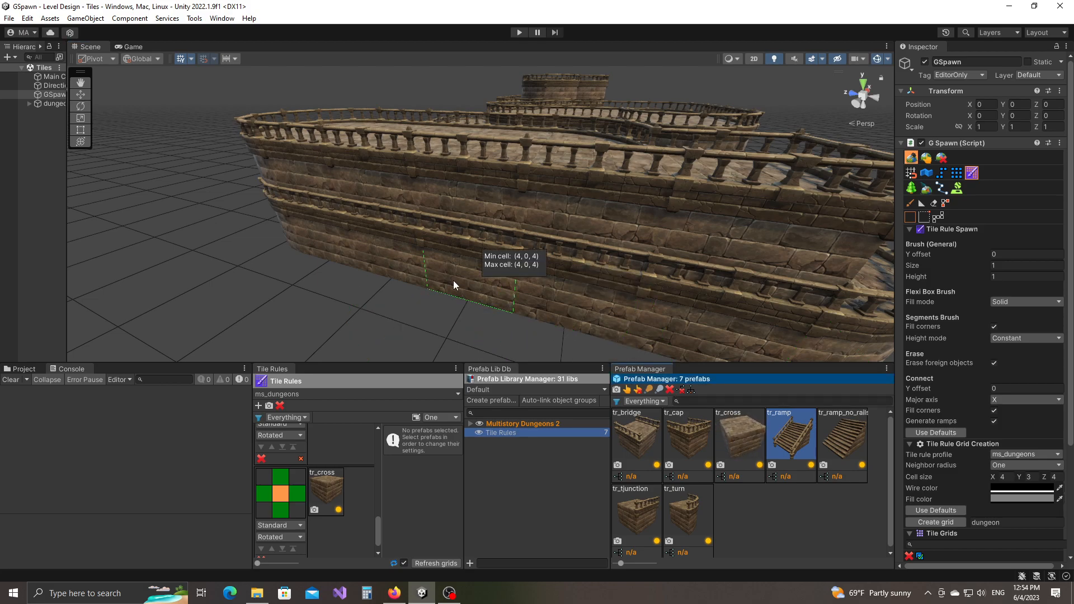
Add a tr_cross tile rule that requires a left neighbour and uses the Platform type.
click(258, 406)
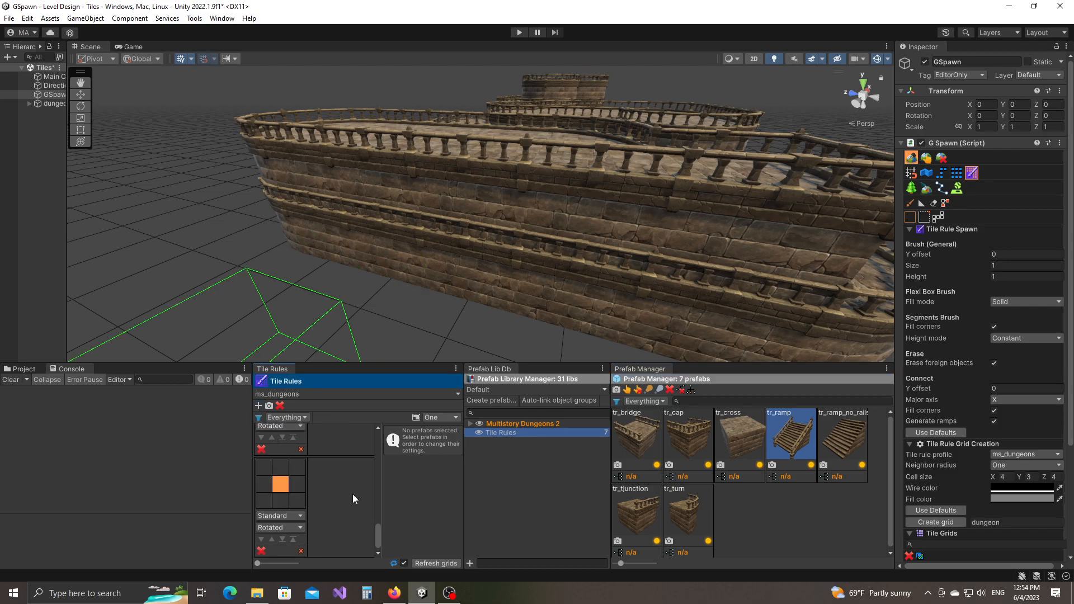
drag(741, 438, 330, 488)
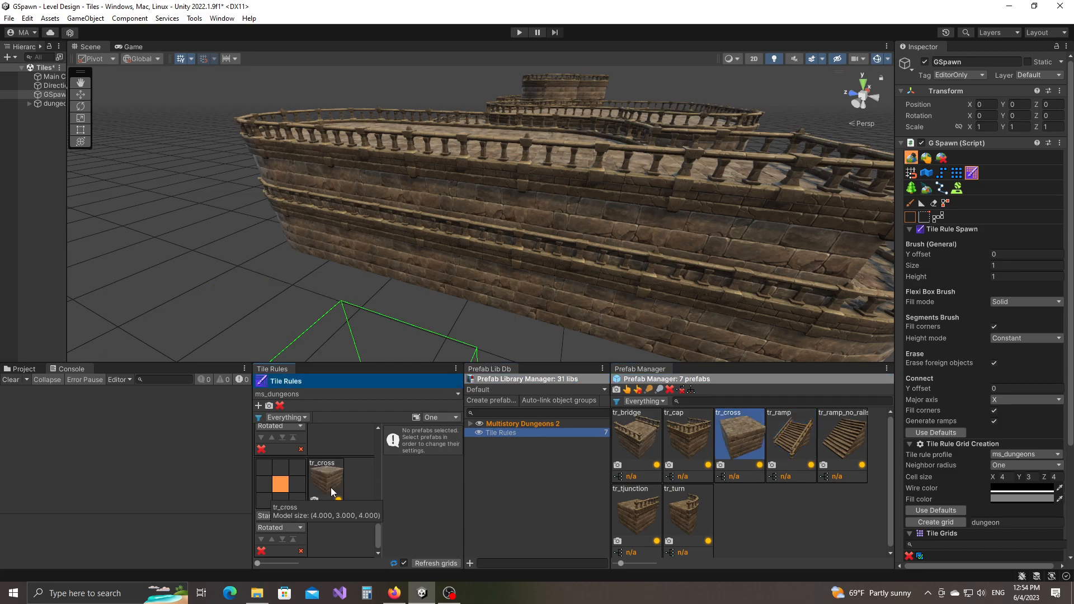
click(264, 487)
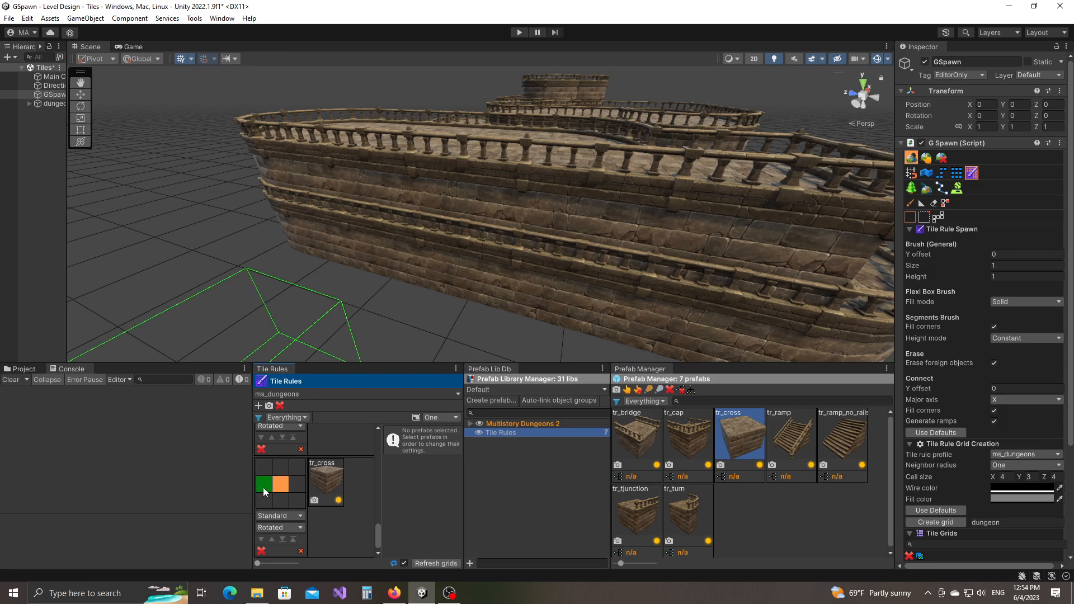
click(282, 515)
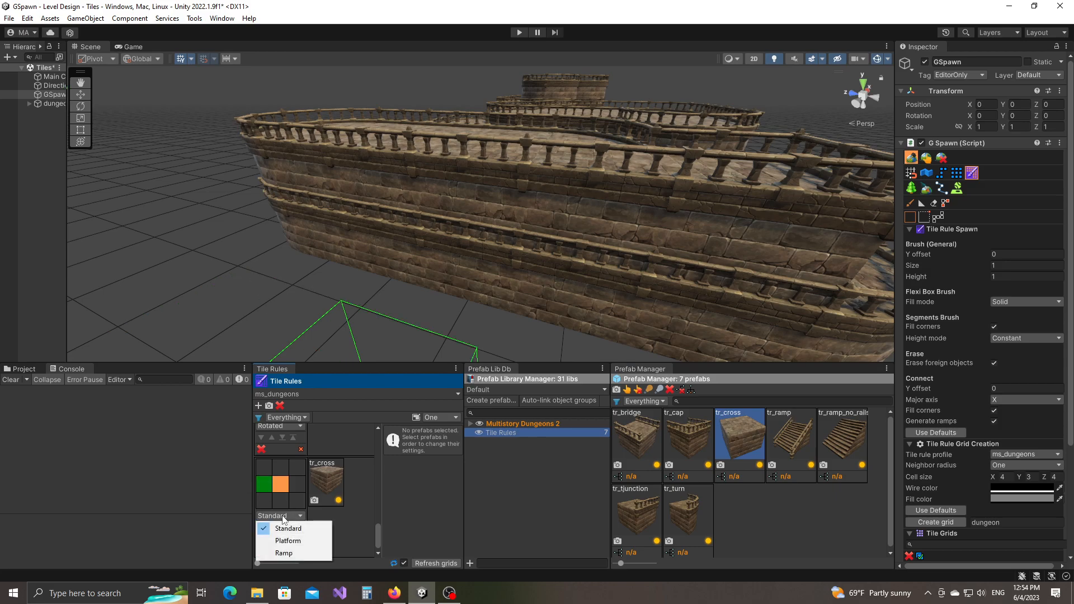
click(295, 546)
mouse_move(307, 257)
right_down()
mouse_move(298, 260)
mouse_move(350, 291)
mouse_move(547, 262)
mouse_move(573, 271)
mouse_move(442, 297)
mouse_move(389, 280)
mouse_move(501, 298)
mouse_move(468, 307)
mouse_move(666, 300)
mouse_move(601, 280)
mouse_move(644, 252)
mouse_move(654, 293)
mouse_move(493, 308)
right_up()
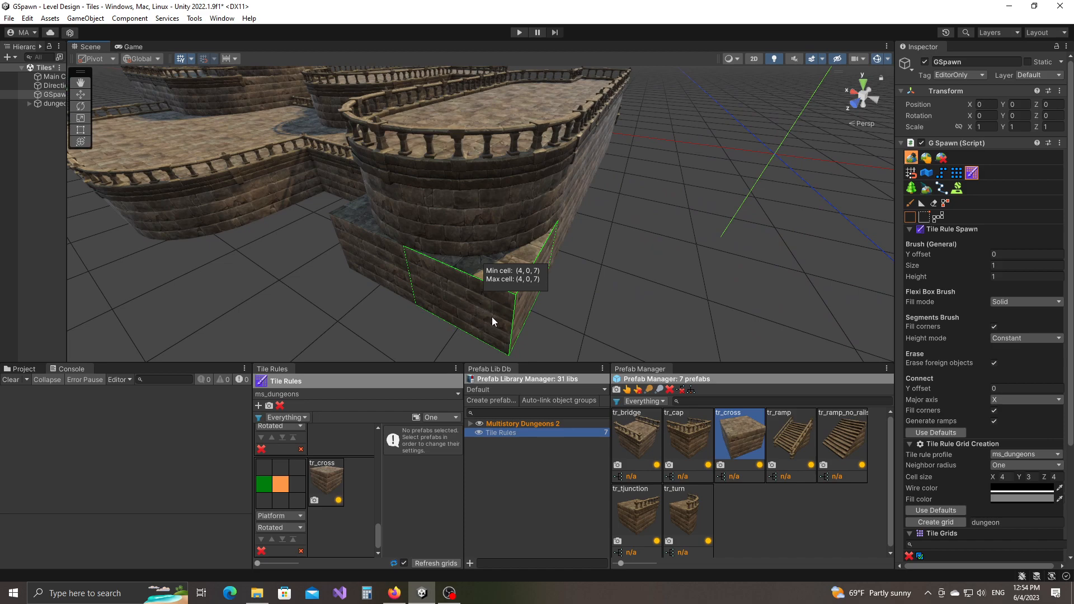
ctrl+alt+scroll(482, 313, up, 2)
ctrl+alt+scroll(482, 313, down, 1)
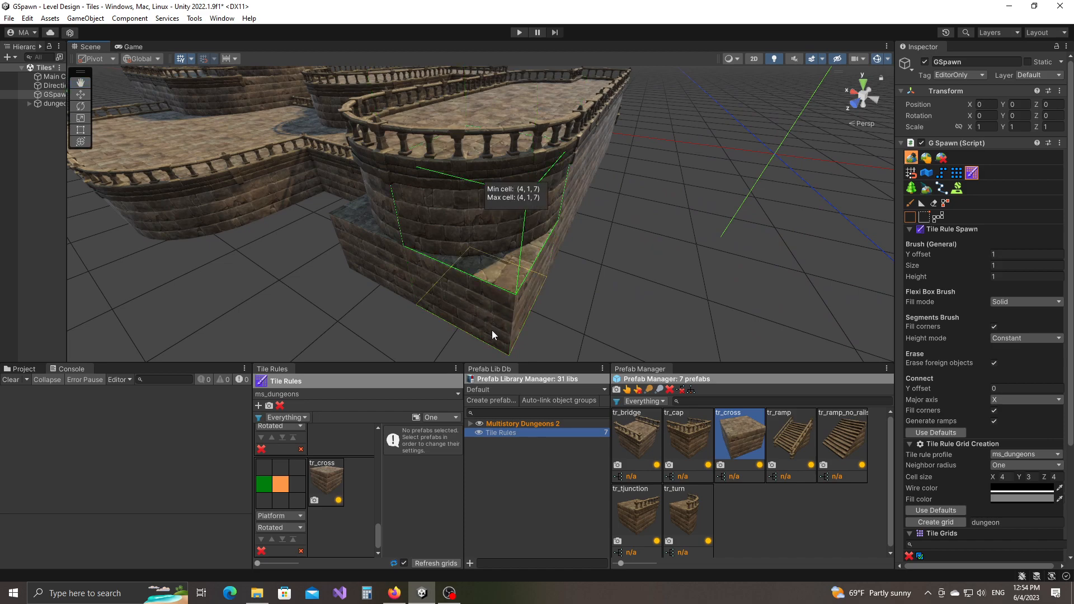
ctrl+alt+scroll(483, 335, down, 1)
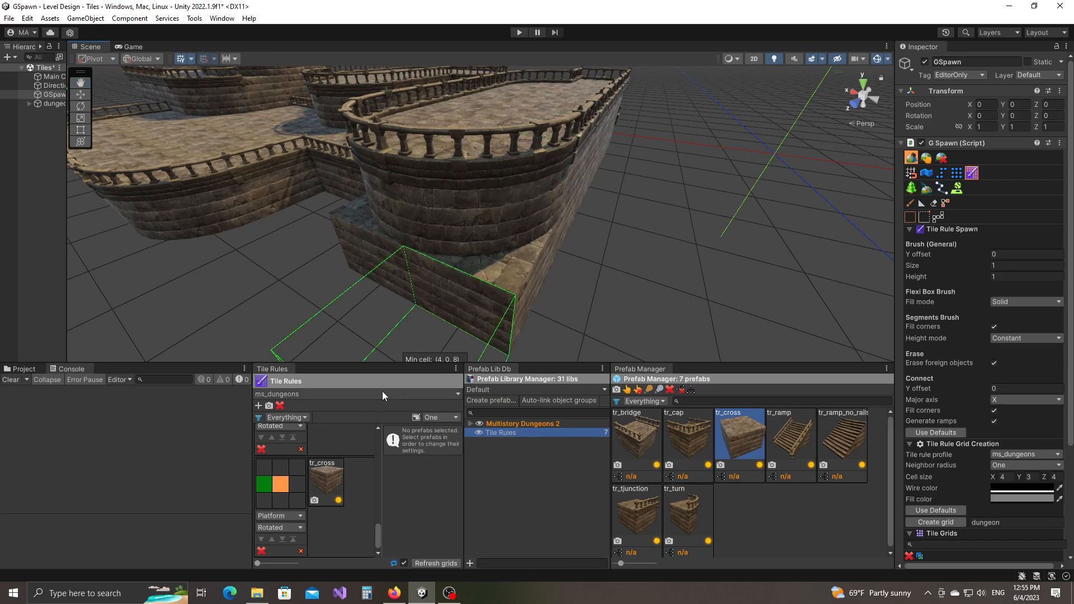
drag(379, 538, 385, 499)
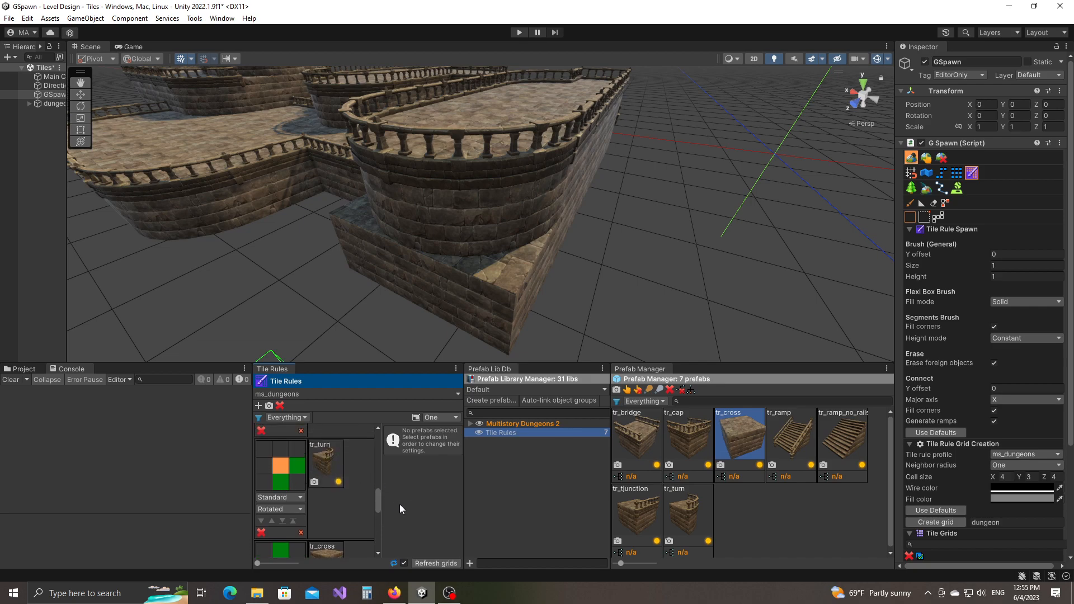
Place a Base_Rounded block from Multistory Dungeons 2 > Prefabs > Base on an empty grid area.
drag(378, 495, 378, 532)
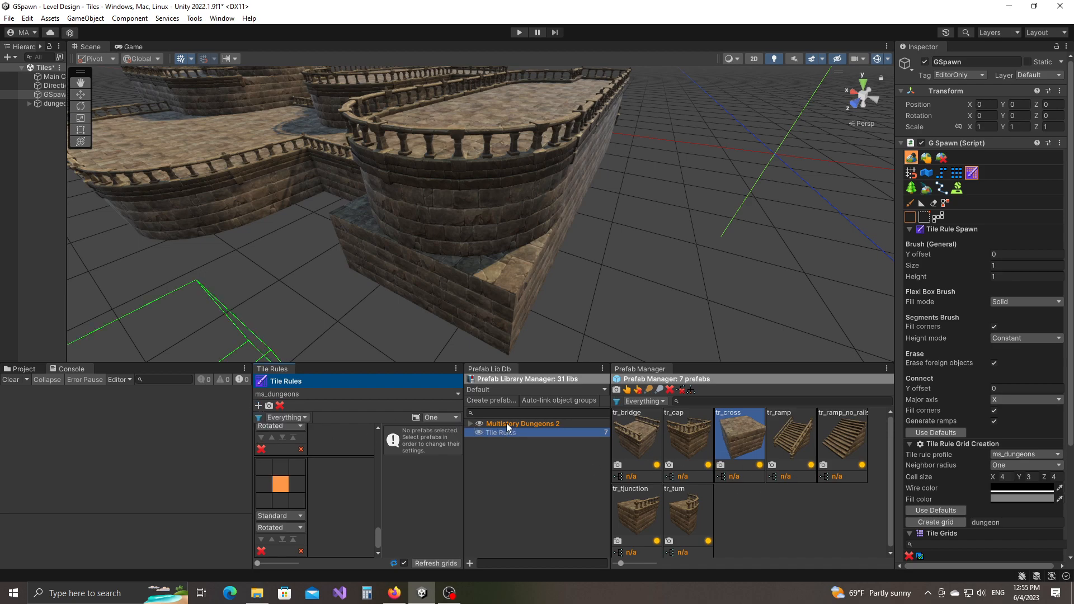
click(471, 424)
click(513, 460)
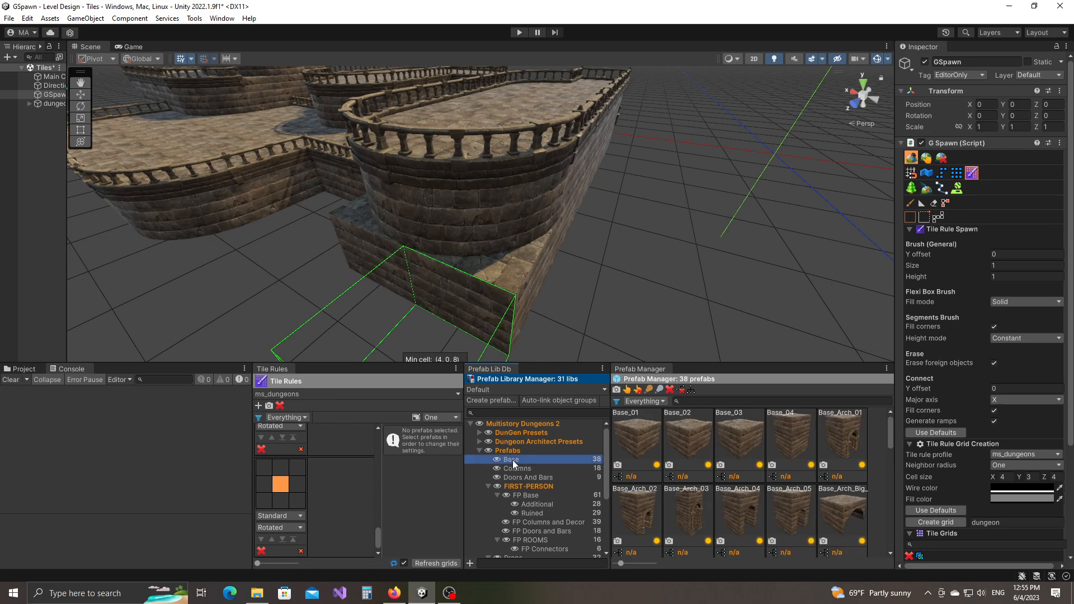
click(826, 500)
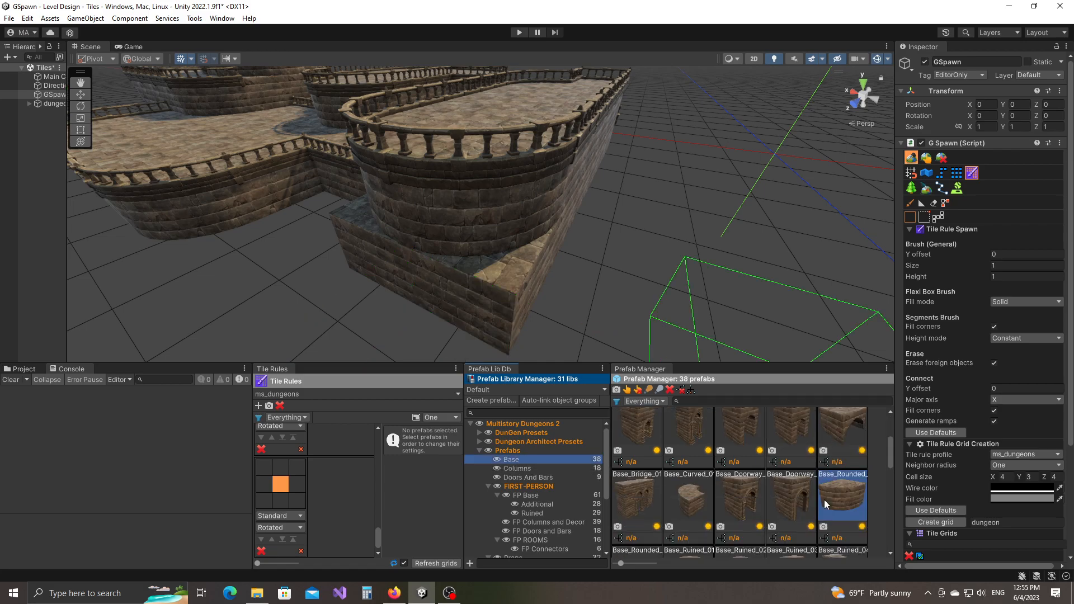
click(926, 159)
middle_drag(802, 252, 628, 271)
scroll(629, 271, down, 3)
drag(838, 498, 450, 271)
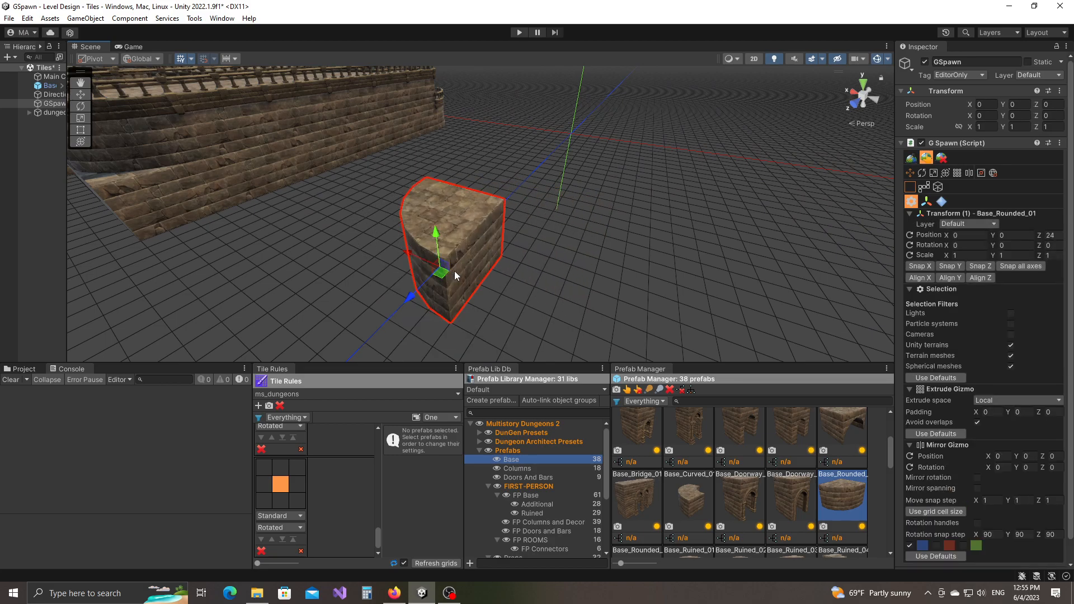
Orbit to face the new block, then open and close the prefab creation settings.
alt+drag(676, 267, 458, 270)
scroll(458, 270, up, 4)
right_drag(503, 270, 513, 270)
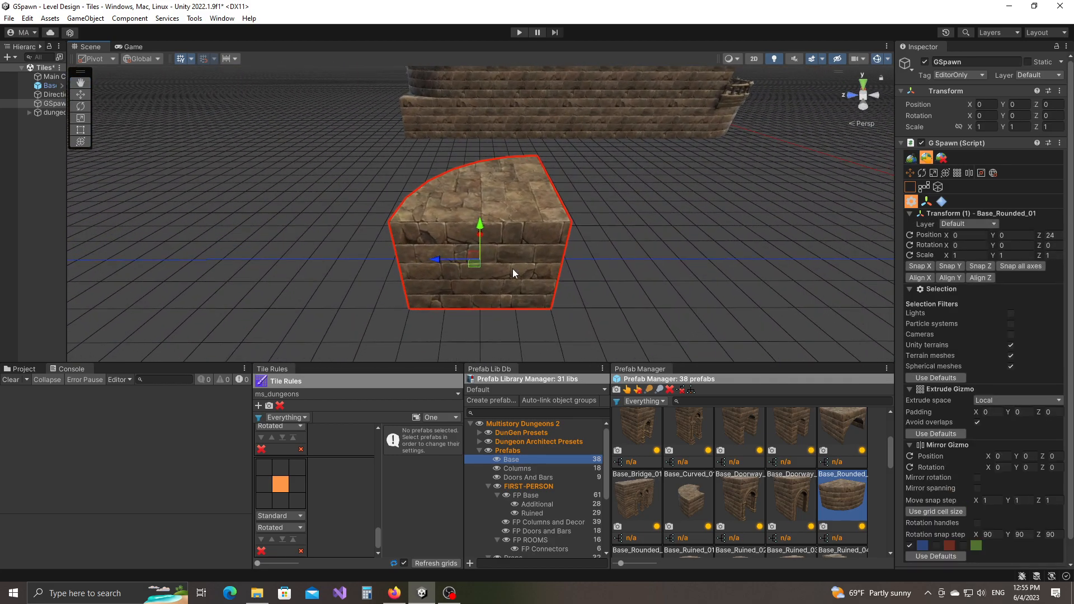
click(485, 402)
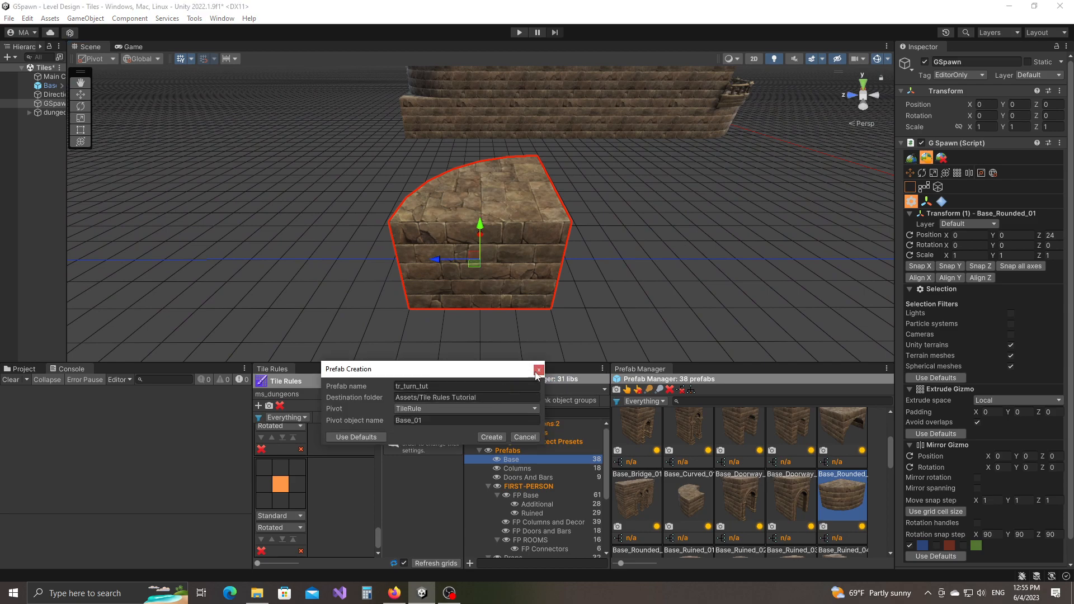
click(540, 371)
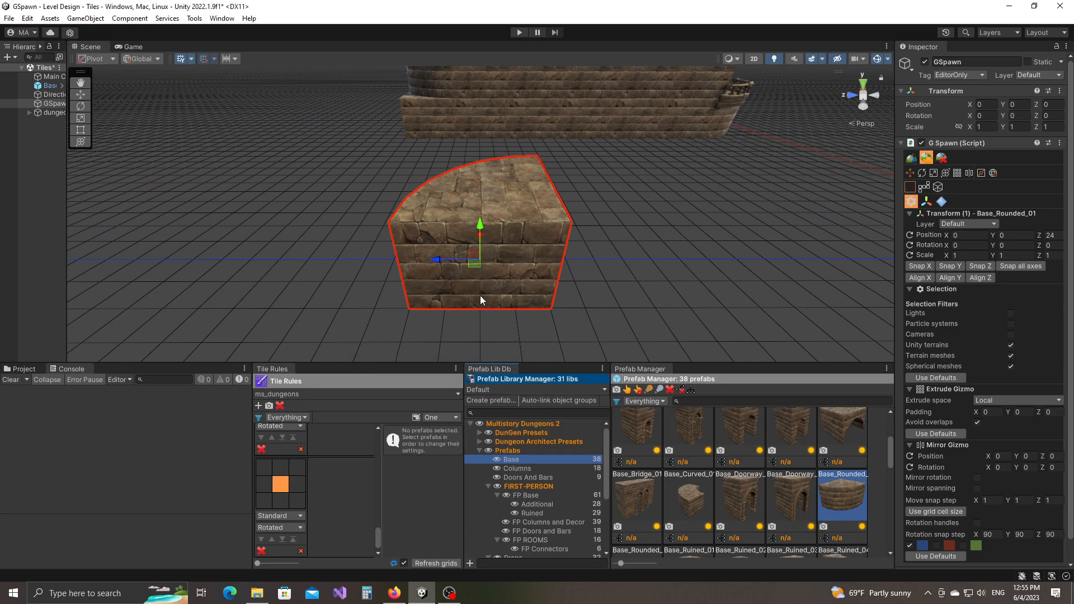
Inspect the block's underside, then put Base_Rounded_01 into the tile rule's empty prefab slot.
alt+drag(480, 295, 563, 285)
right_drag(563, 285, 535, 284)
key(w)
alt+drag(534, 285, 442, 321)
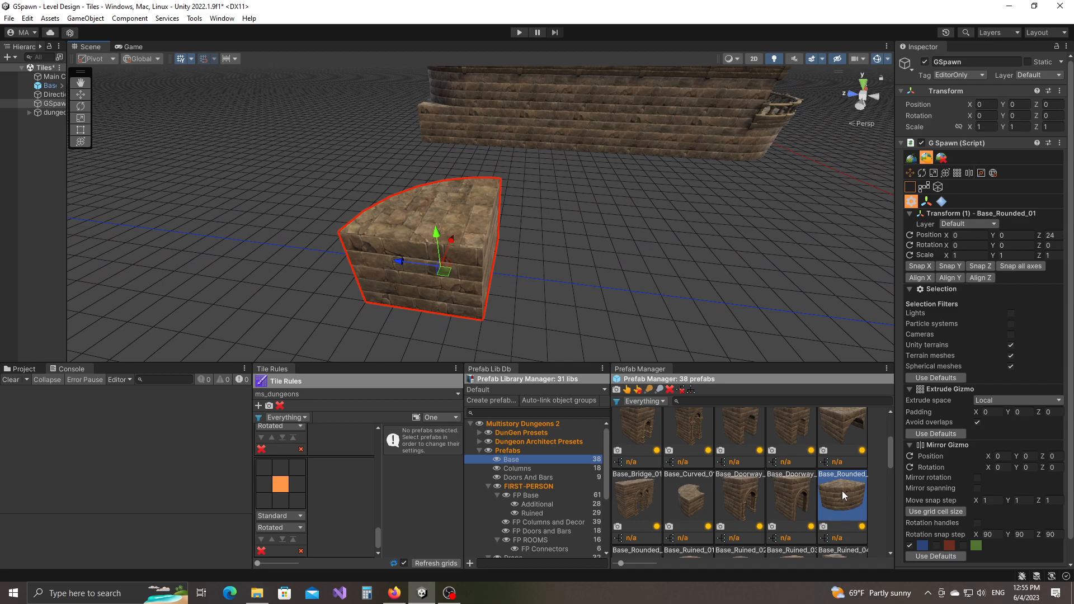
drag(845, 503, 323, 491)
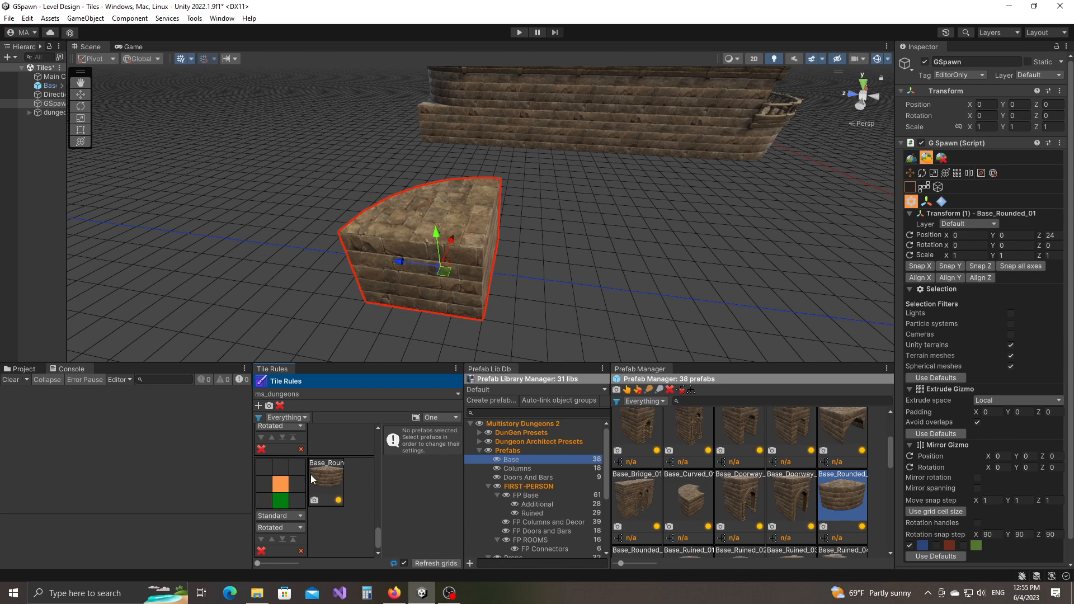
Make the rounded-base rule a Platform rule requiring a left neighbour.
click(265, 484)
click(277, 516)
click(288, 539)
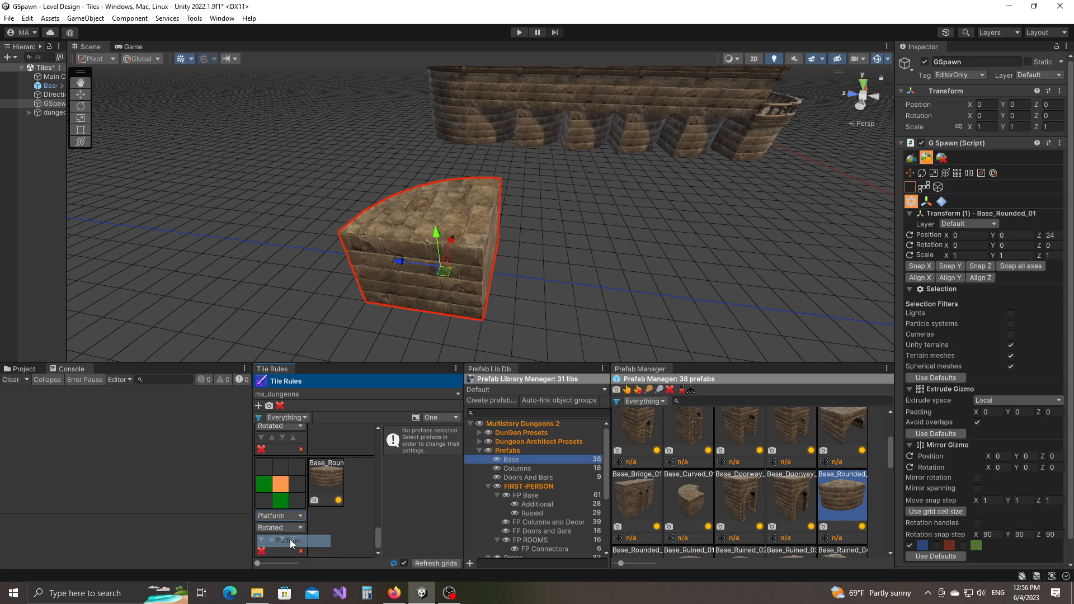
Place a test rounded base block at (2, 0, 28) near the round tower, then delete it.
right_drag(481, 212, 666, 221)
key(w)
key(d)
scroll(692, 266, down, 6)
click(672, 272)
right_drag(746, 283, 525, 283)
key(w)
key(Delete)
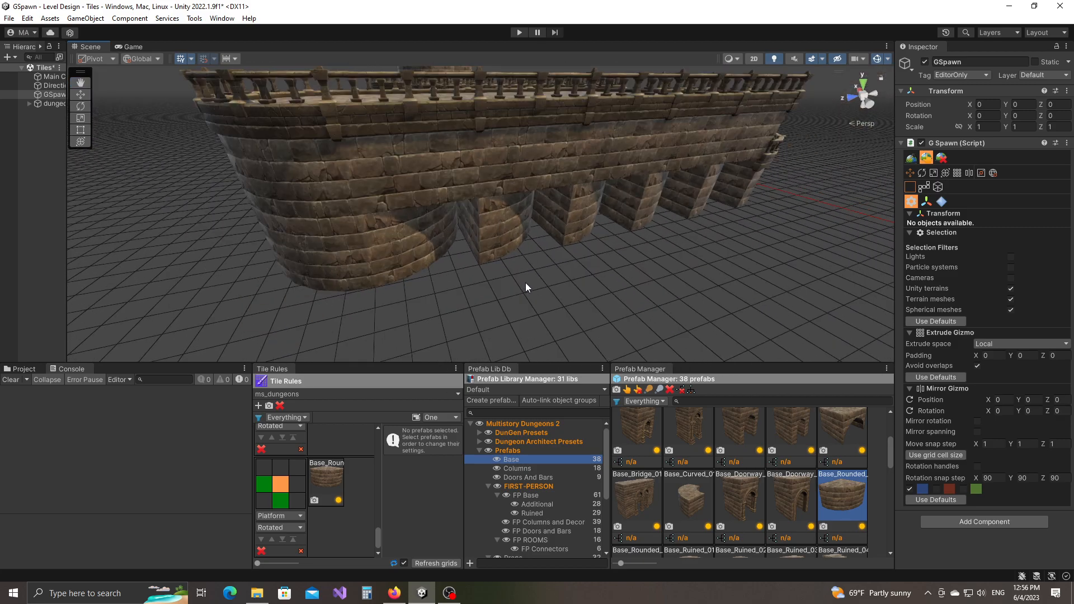
Review the Tile Rules list and the structure, then activate the Tile Rule Spawn tool.
scroll(290, 510, down, 2)
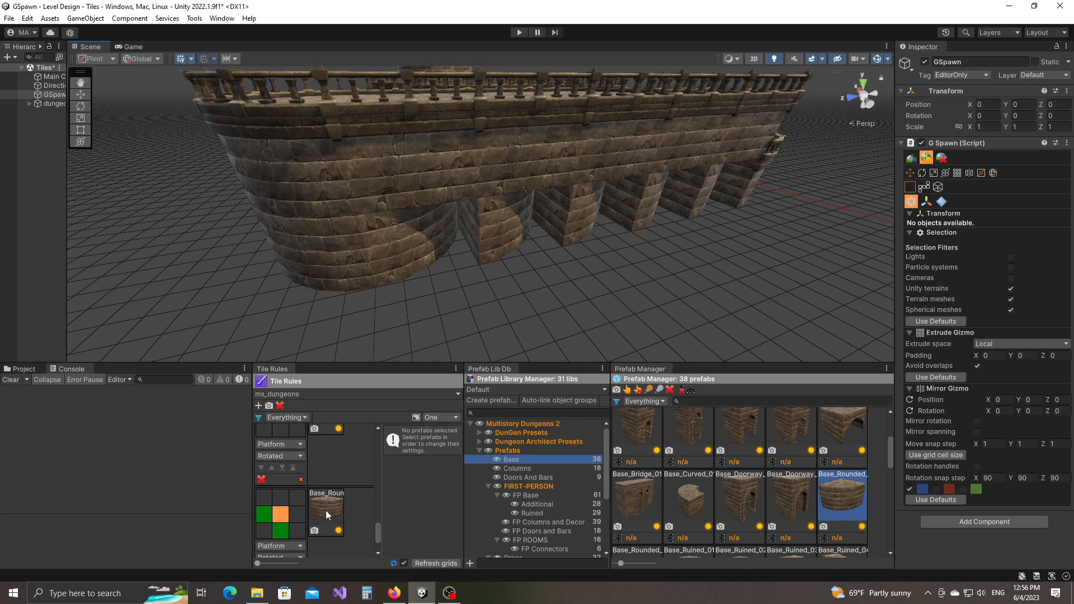
scroll(324, 505, down, 2)
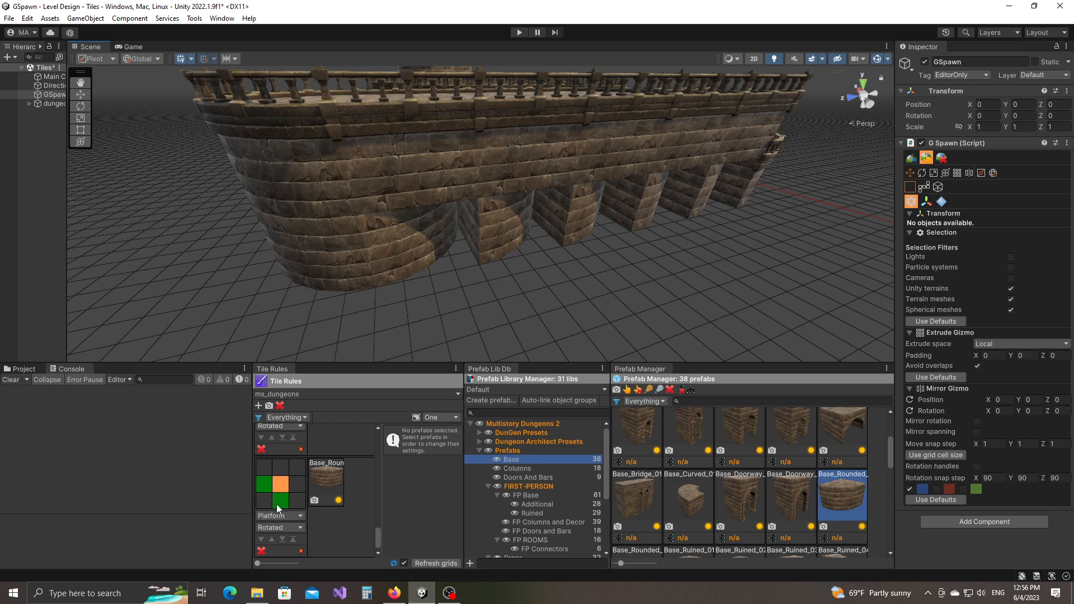
scroll(305, 507, up, 3)
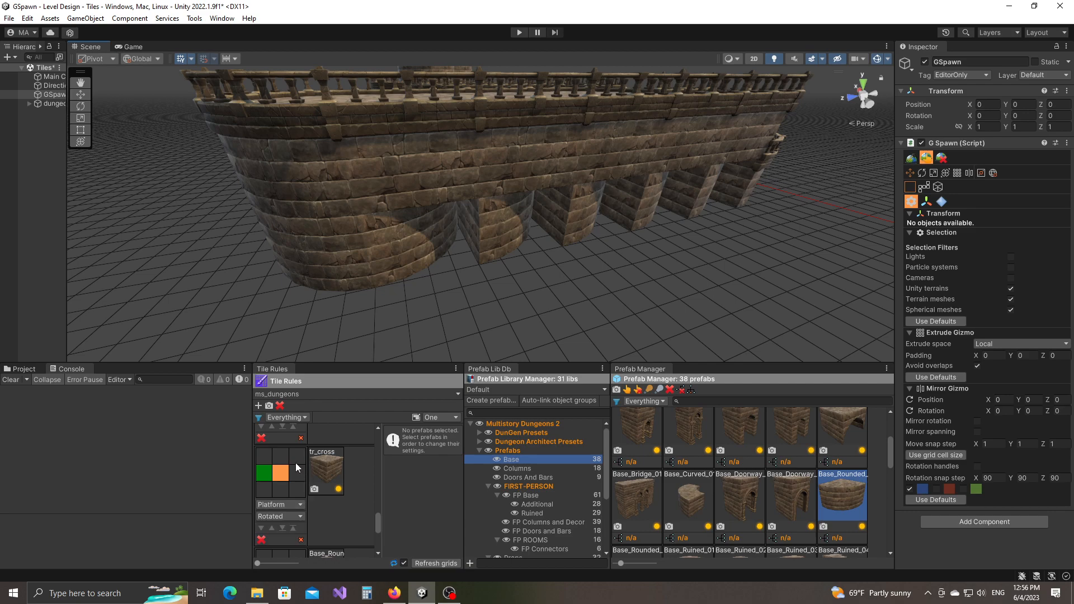
scroll(280, 476, down, 3)
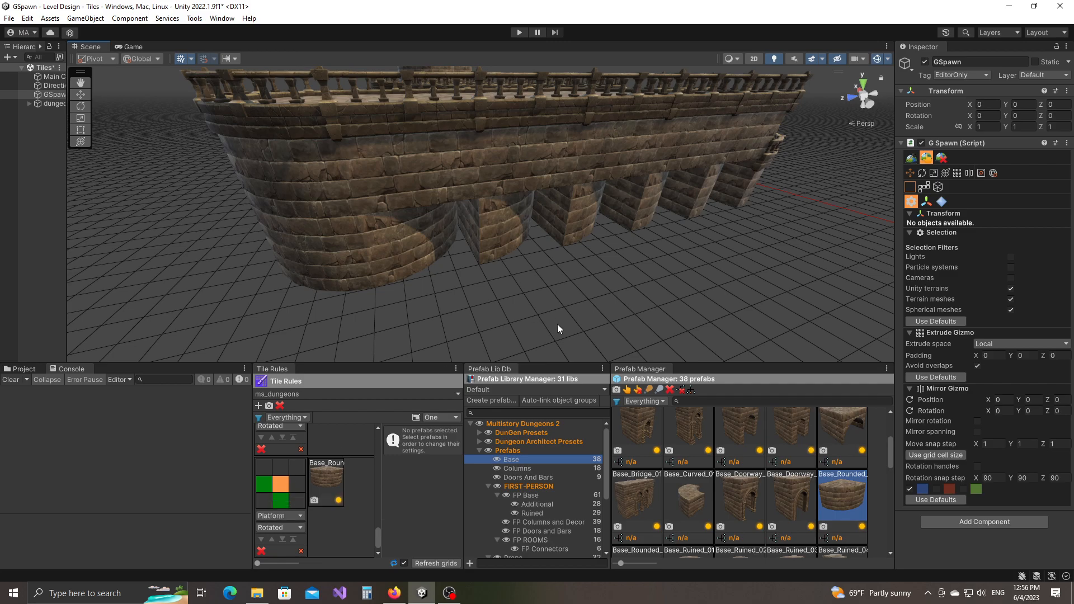
mouse_move(577, 293)
right_down()
mouse_move(546, 298)
mouse_move(580, 302)
right_up()
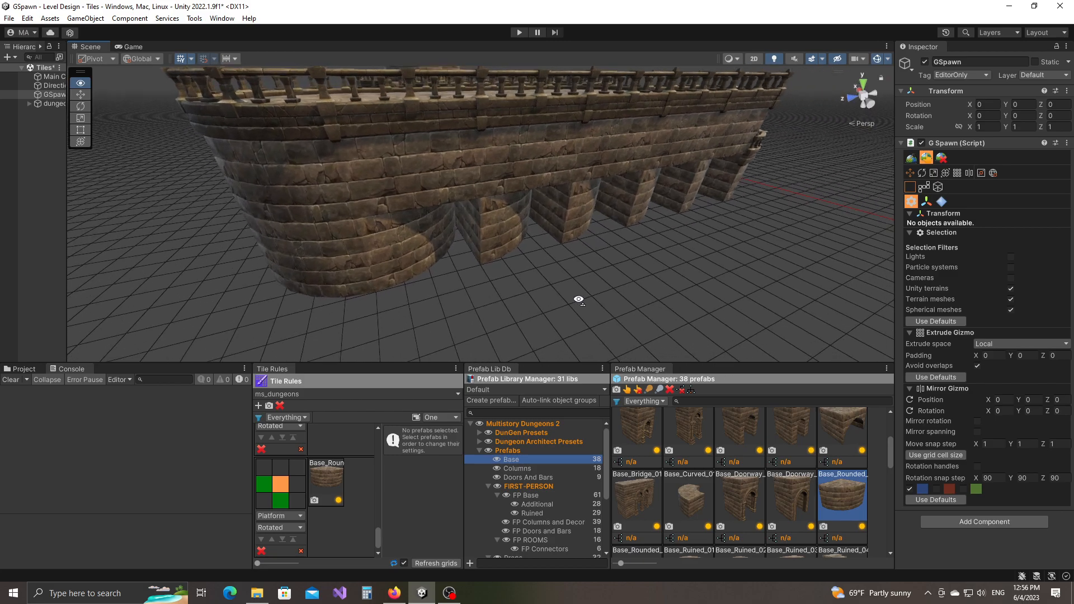
click(911, 157)
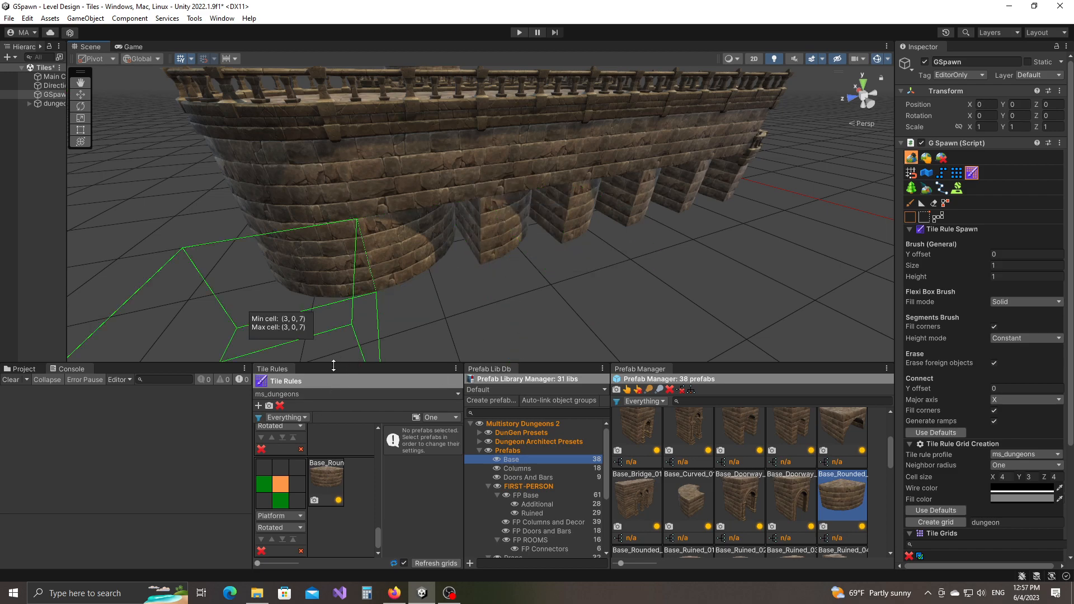
Add a Platform tile rule using tr_cross from the Tile Rules library, requiring a right neighbour.
click(258, 405)
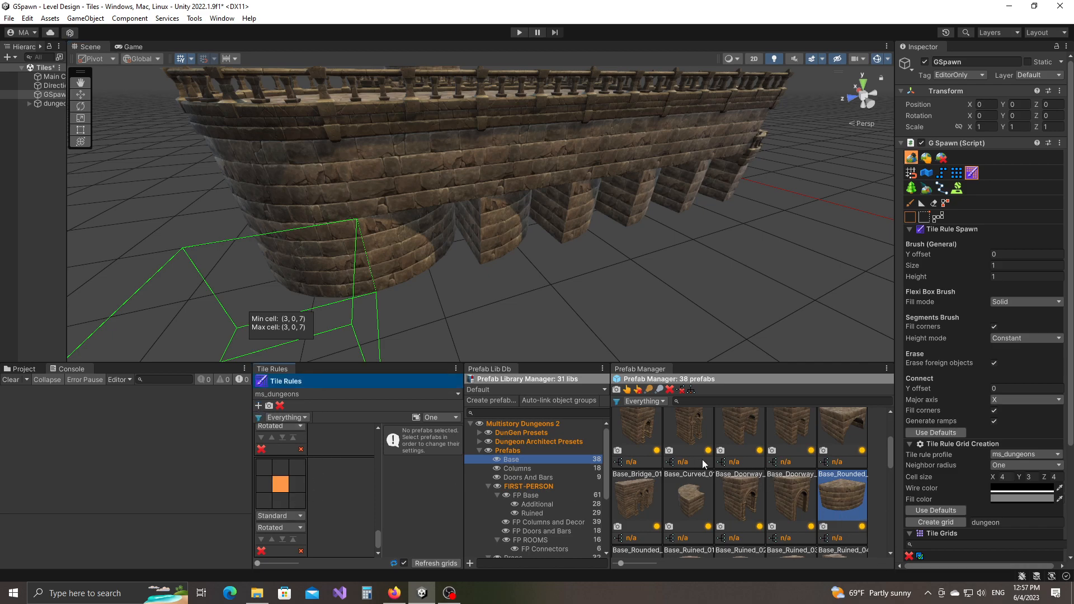
click(470, 424)
click(487, 433)
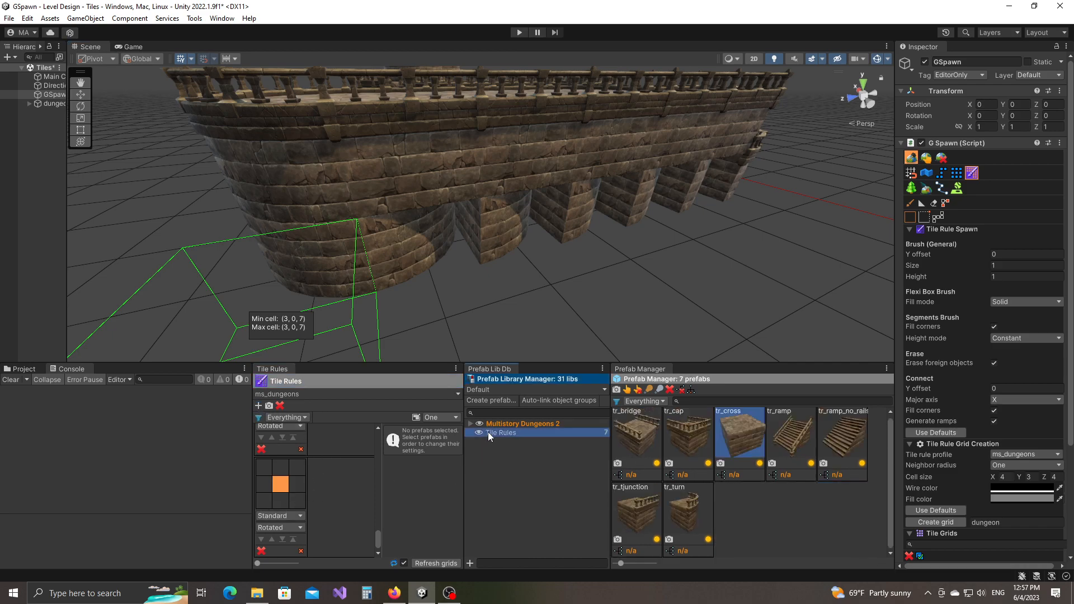
drag(747, 432, 371, 491)
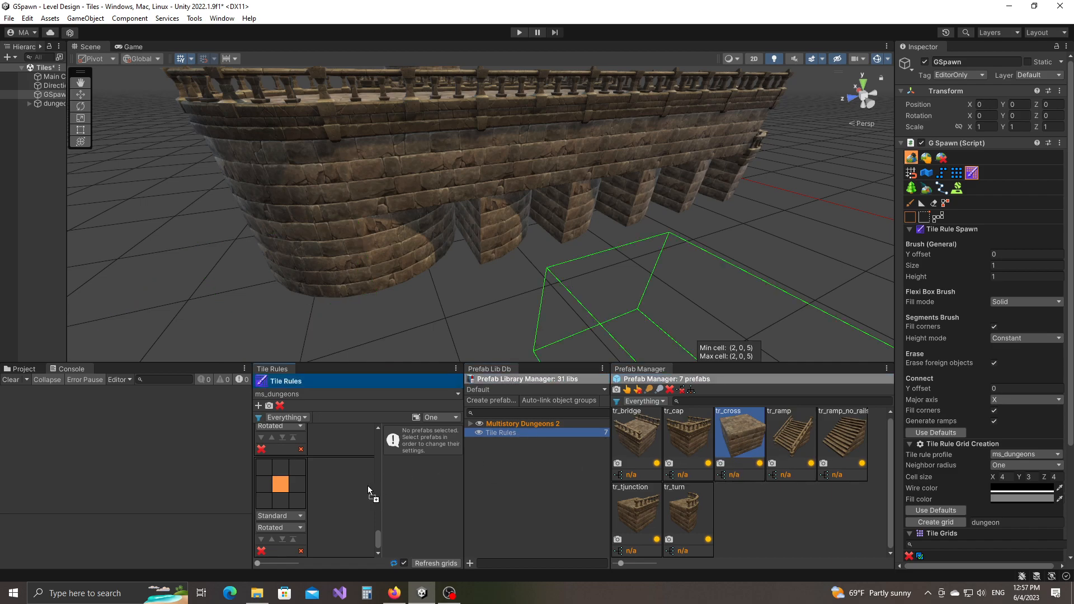
click(273, 517)
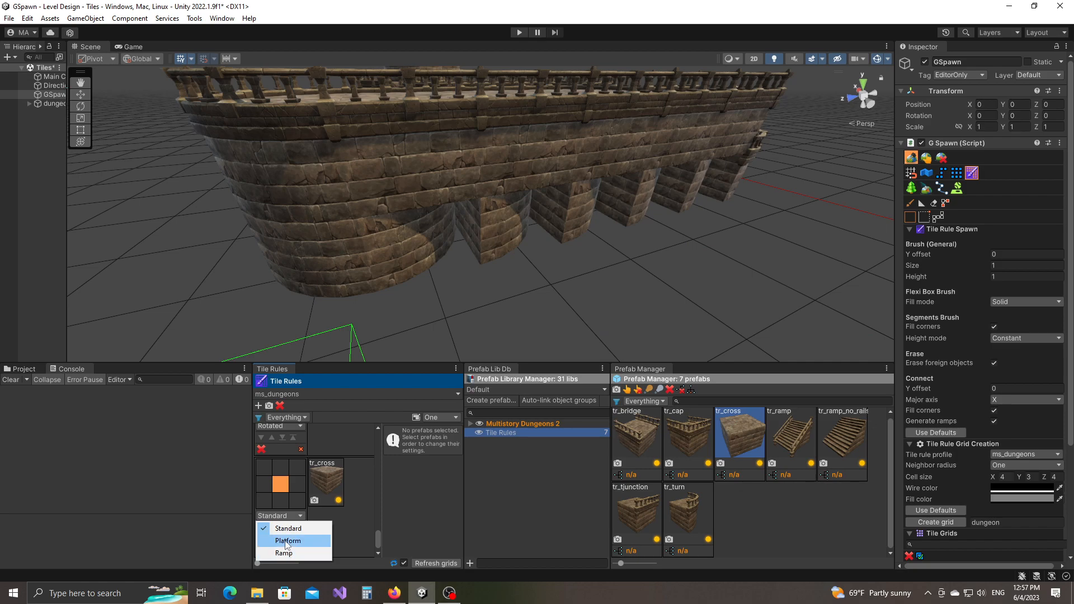
click(286, 542)
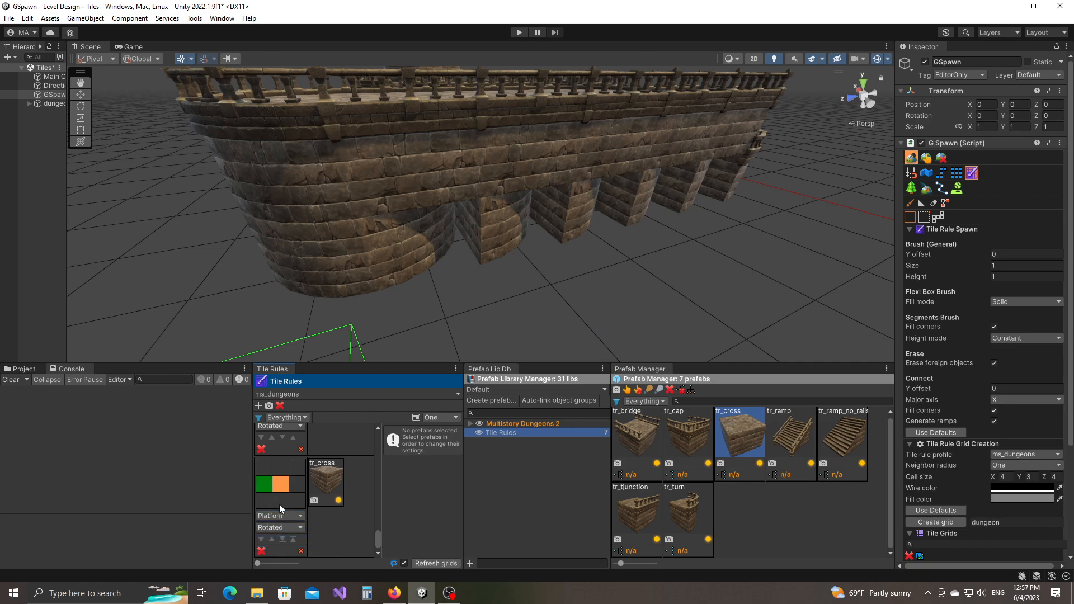
click(299, 486)
Orbit and fly in for a closer view of the railed dungeon platforms.
scroll(679, 266, down, 5)
right_drag(679, 267, 711, 294)
right_drag(587, 283, 526, 328)
right_drag(573, 300, 540, 291)
scroll(540, 291, down, 2)
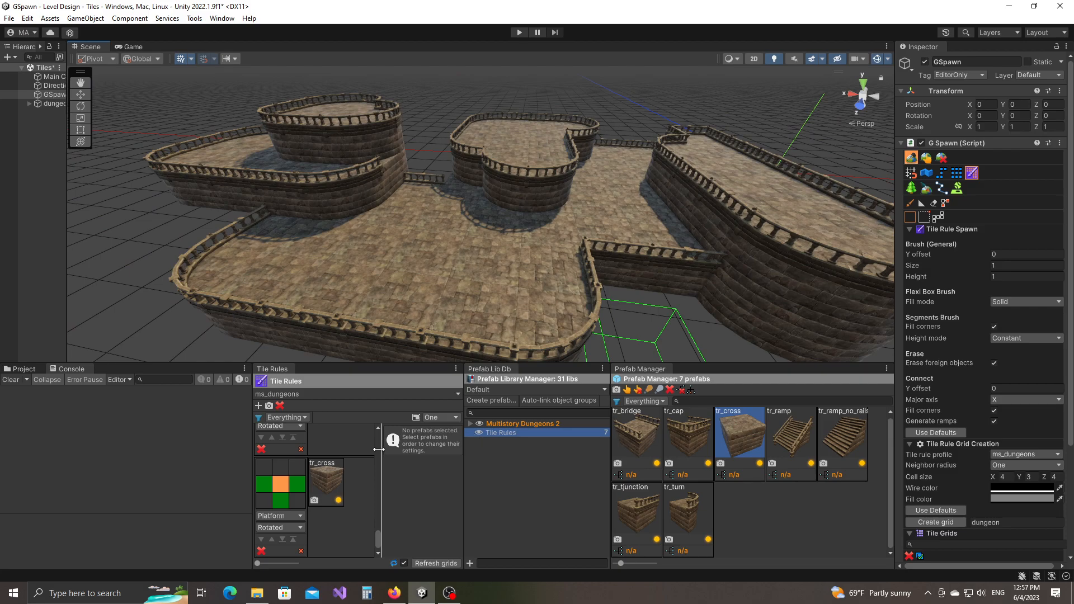
scroll(722, 336, down, 3)
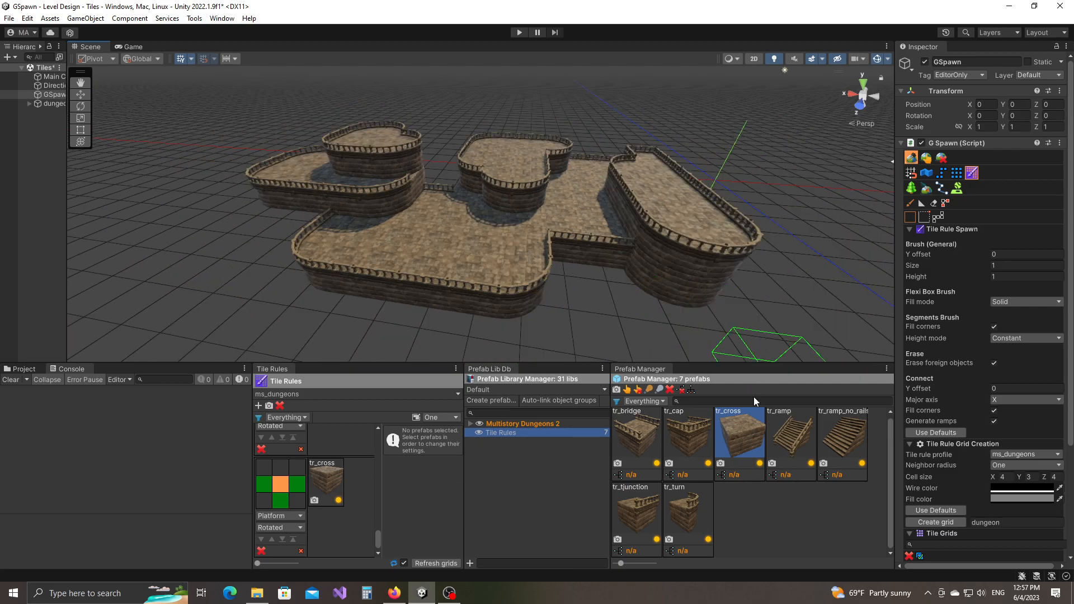
Add a new tile rule and place a test tr_ramp stair piece at (31, 1, 43) to check its direction.
click(786, 445)
middle_drag(734, 353, 632, 274)
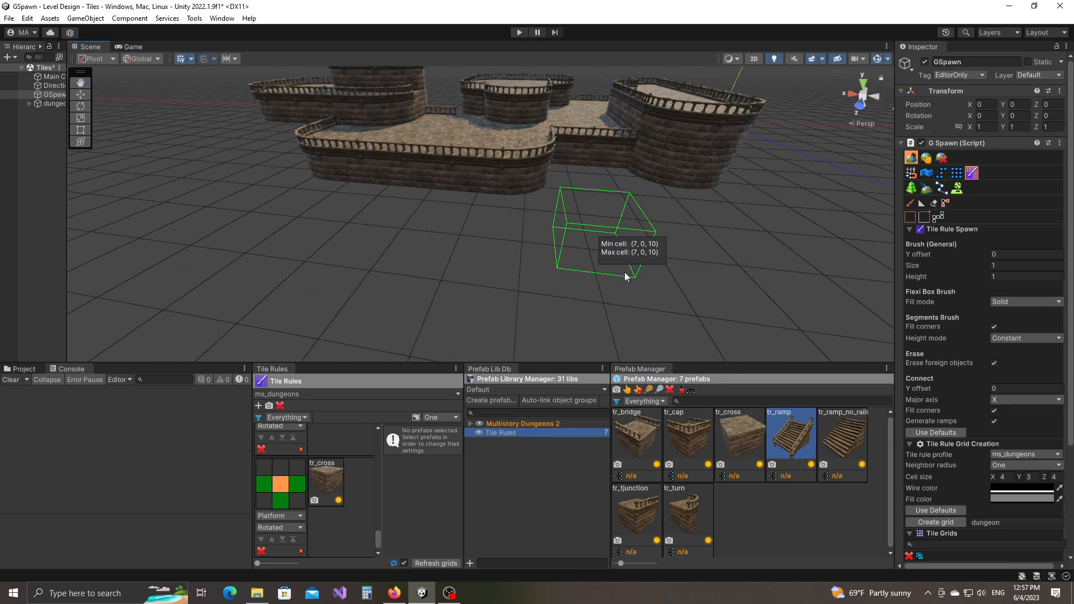
click(259, 406)
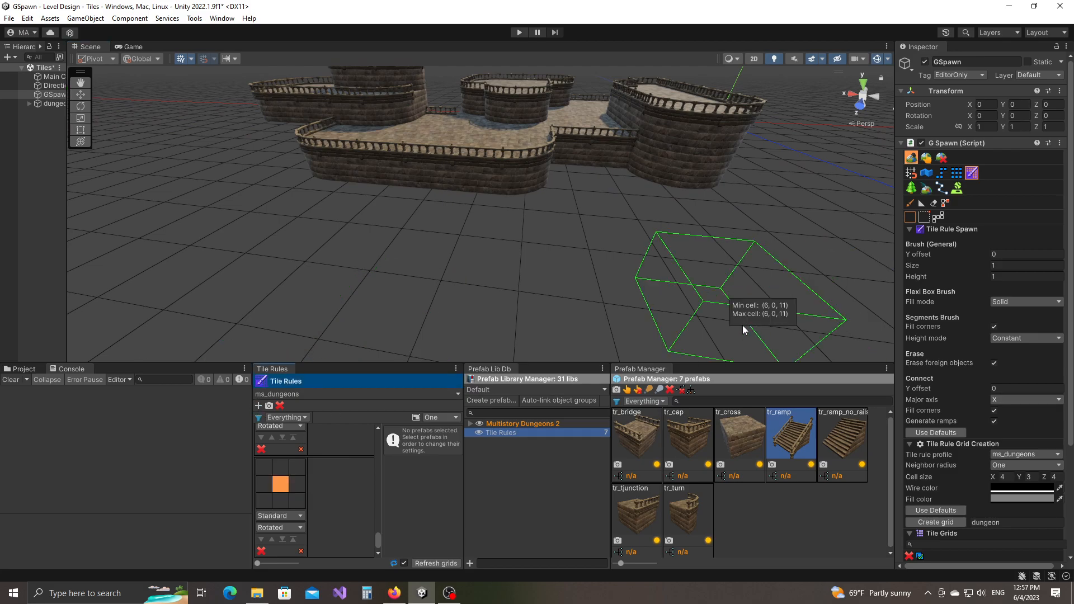
click(925, 159)
drag(788, 454, 551, 284)
alt+drag(492, 304, 592, 296)
alt+drag(811, 141, 634, 295)
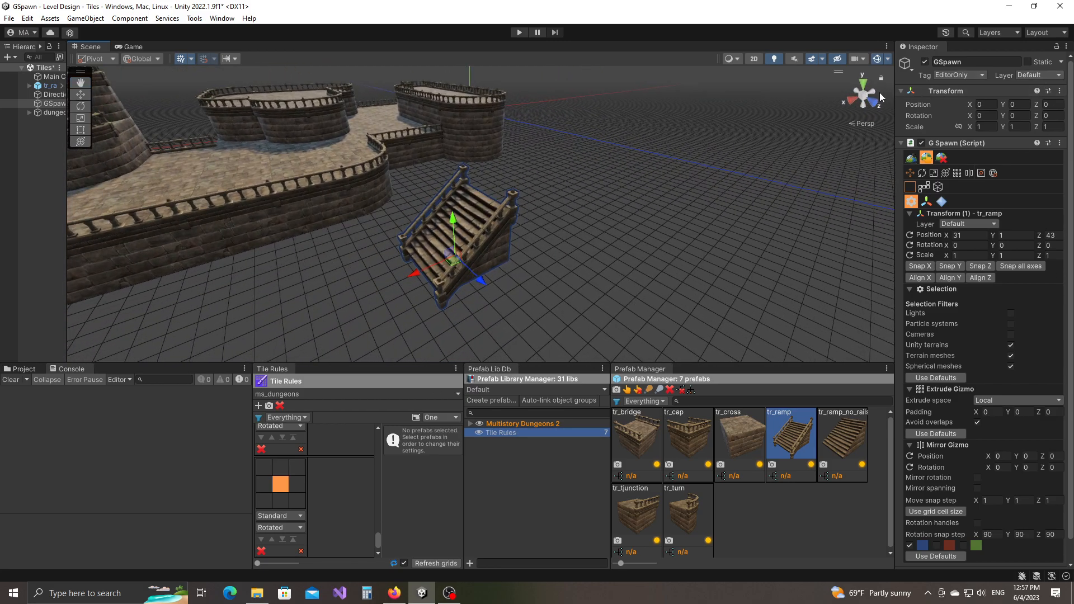
alt+drag(444, 256, 581, 229)
alt+drag(743, 183, 575, 242)
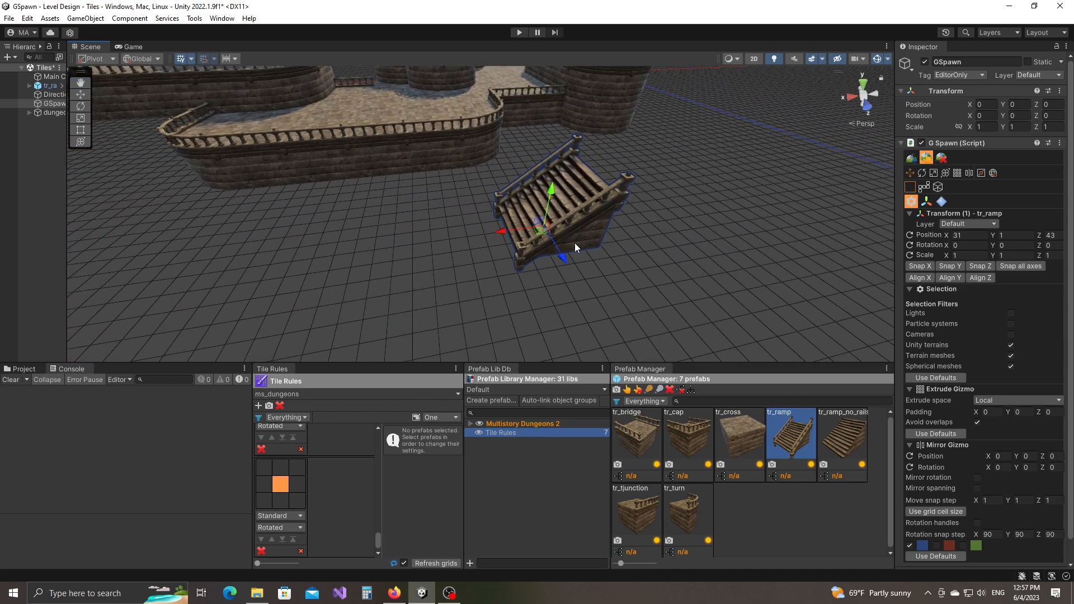
Make the new rule a left-neighbour Ramp rule using tr_ramp, and delete the test ramp.
click(262, 485)
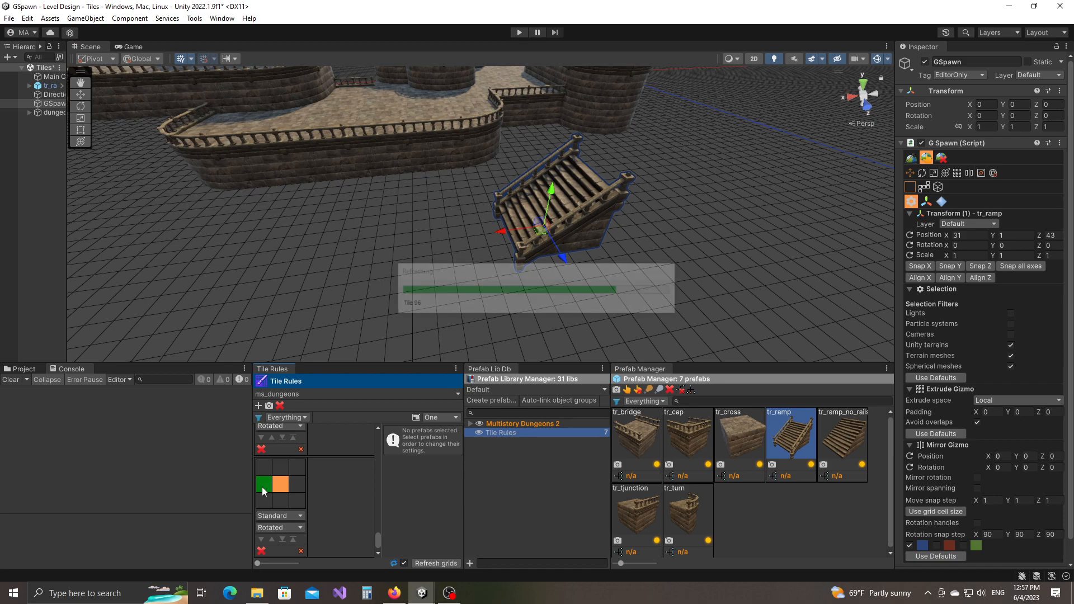
click(273, 516)
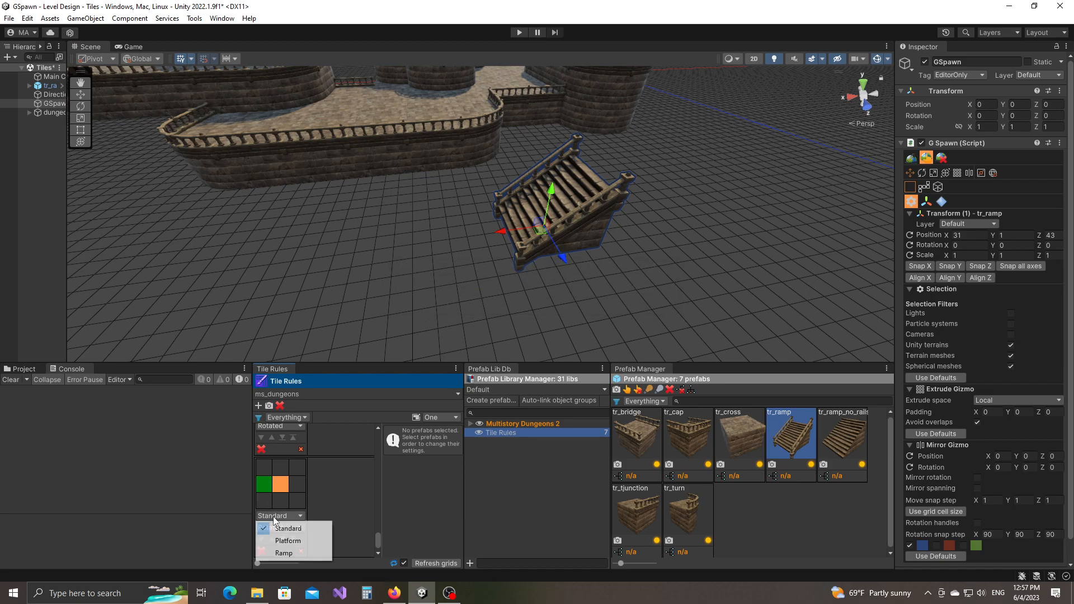
click(284, 553)
click(799, 443)
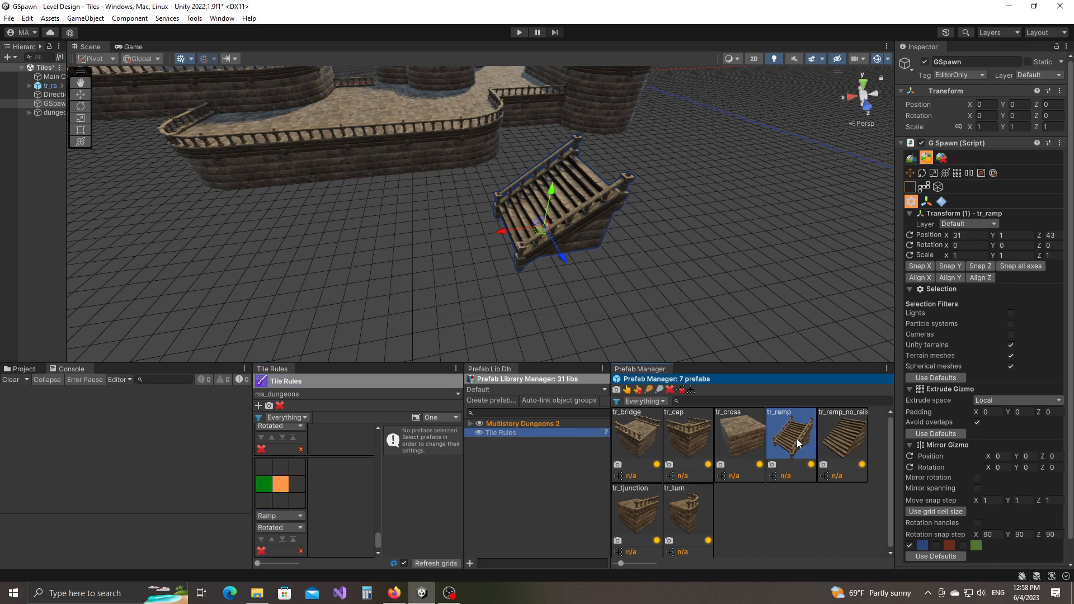
drag(665, 492, 329, 492)
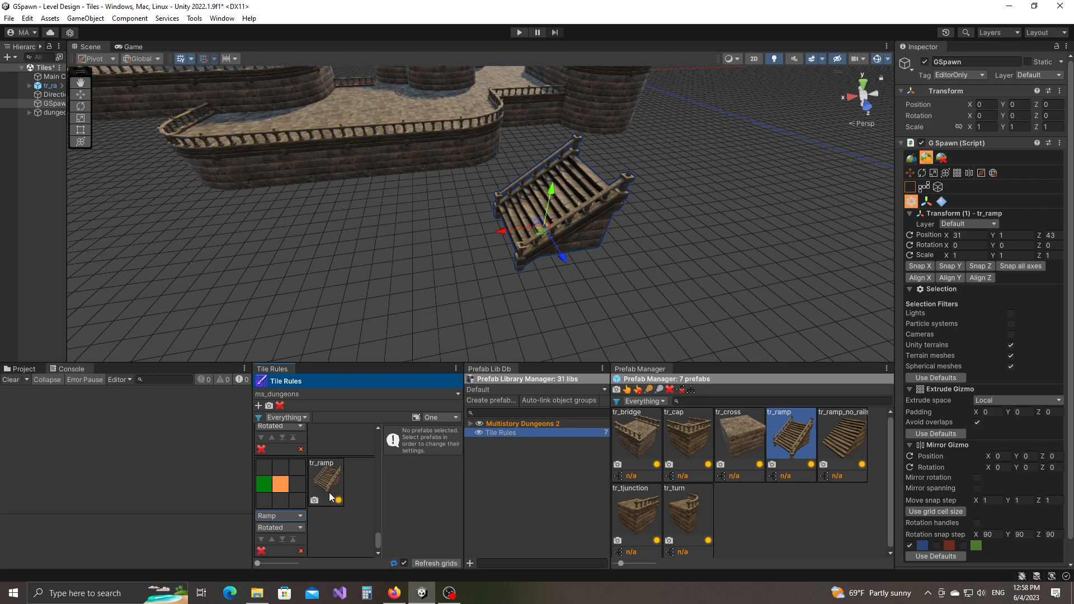
right_drag(674, 277, 680, 260)
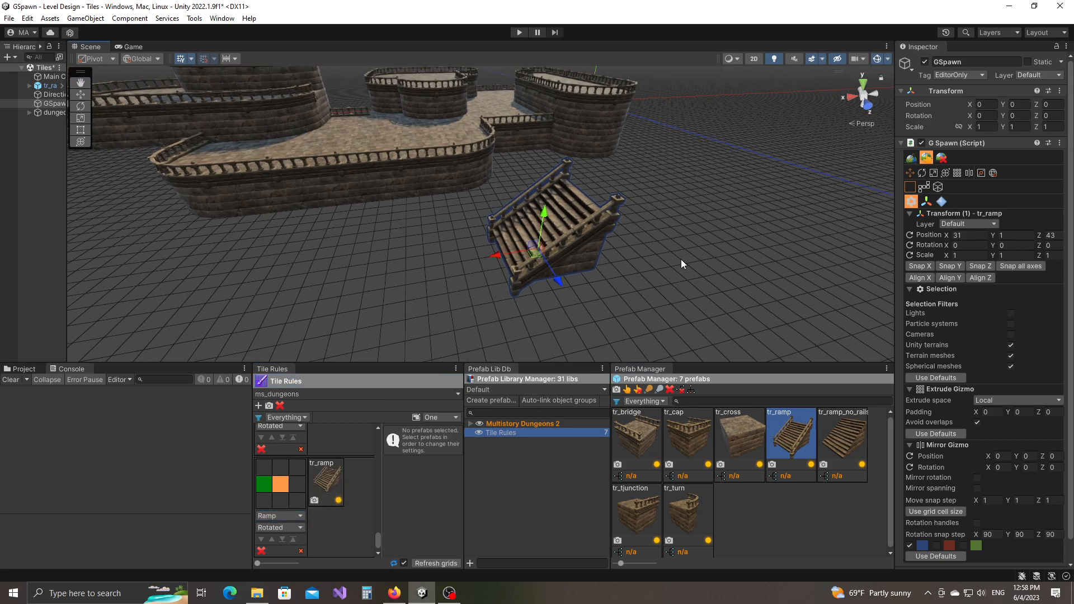
key(Delete)
middle_drag(639, 234, 642, 290)
Switch GSpawn to Tile Rule Spawn mode with the Ramp Paint tool selected.
right_drag(643, 290, 575, 297)
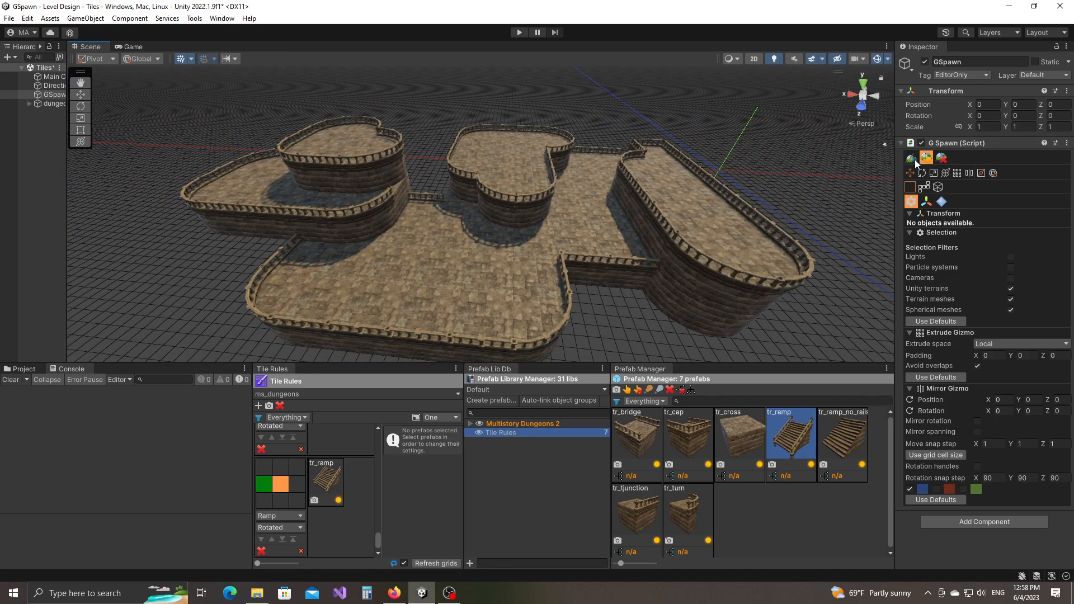
click(913, 159)
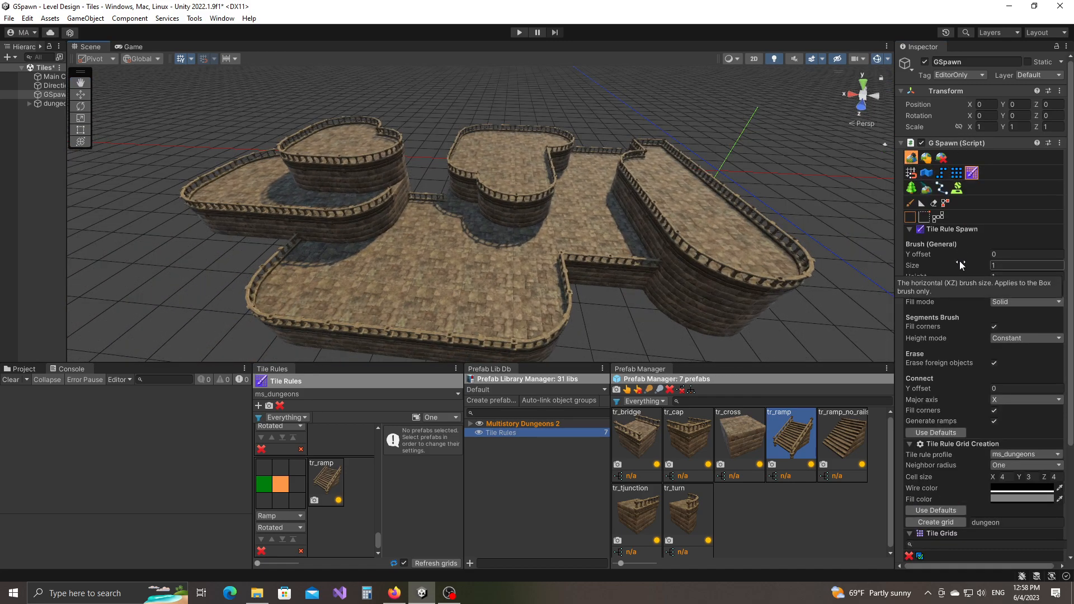
click(921, 206)
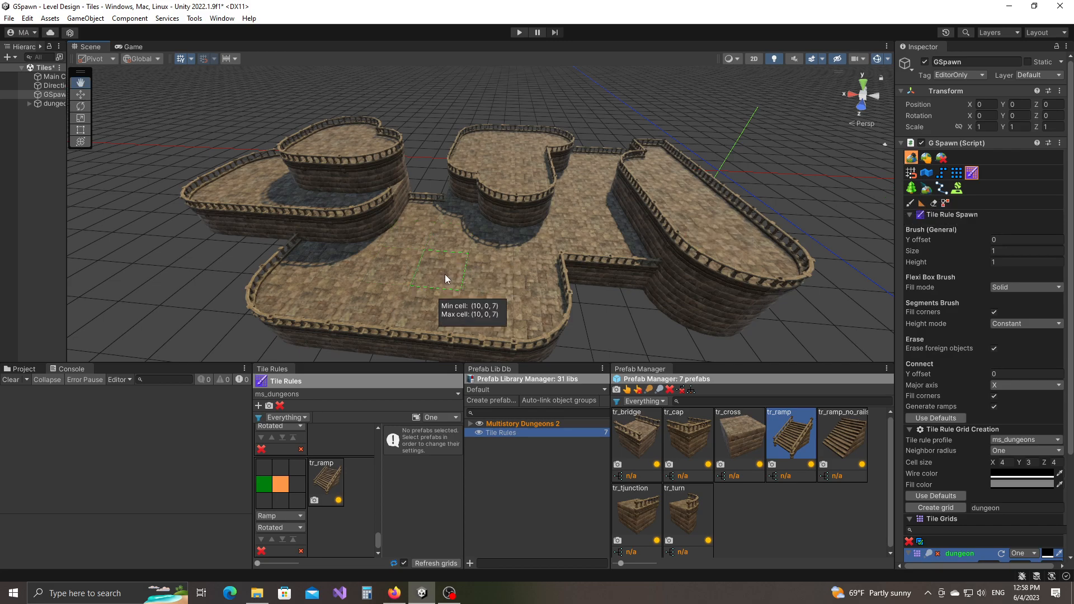
Paint ramps at the left platform's right end, beside the heart and right platforms, and at ground level.
shift+scroll(445, 274, up, 1)
middle_drag(443, 276, 489, 279)
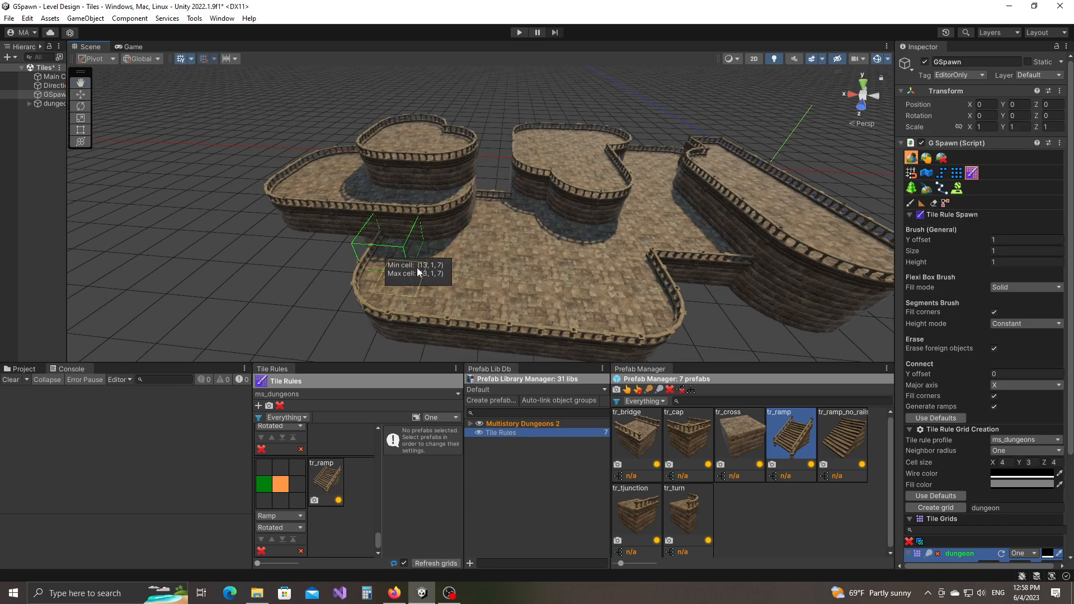
click(486, 251)
middle_drag(615, 297, 564, 303)
scroll(562, 302, up, 1)
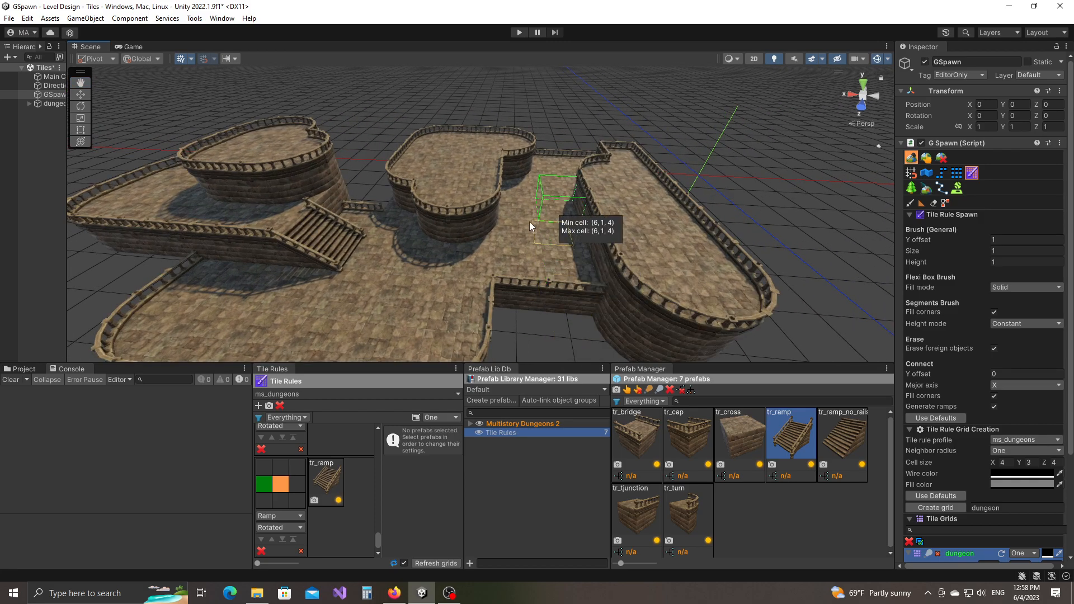
click(526, 213)
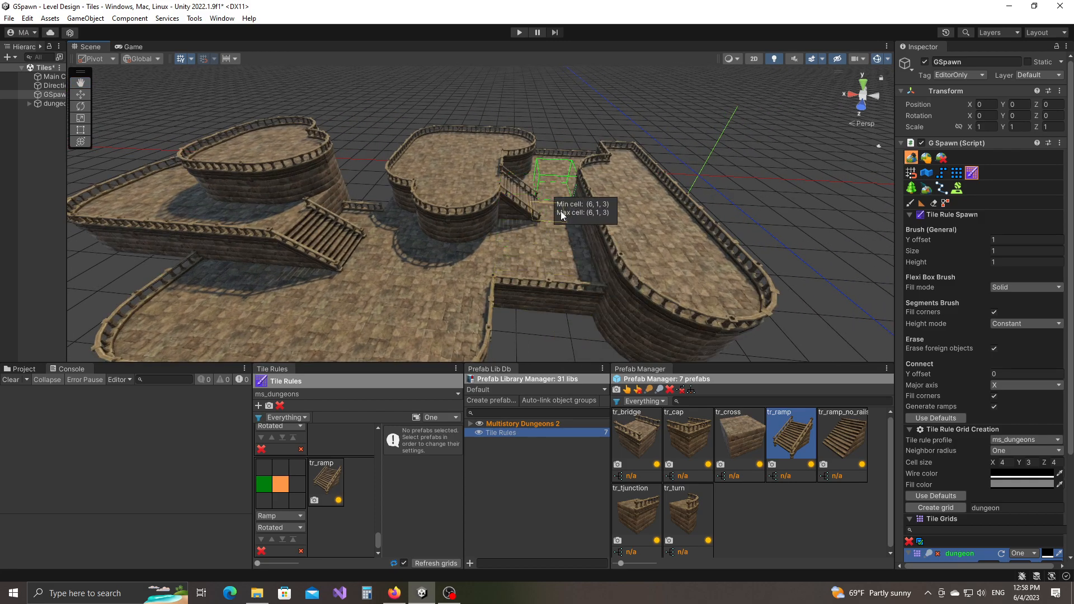
click(570, 196)
scroll(581, 281, down, 3)
middle_drag(516, 317, 588, 244)
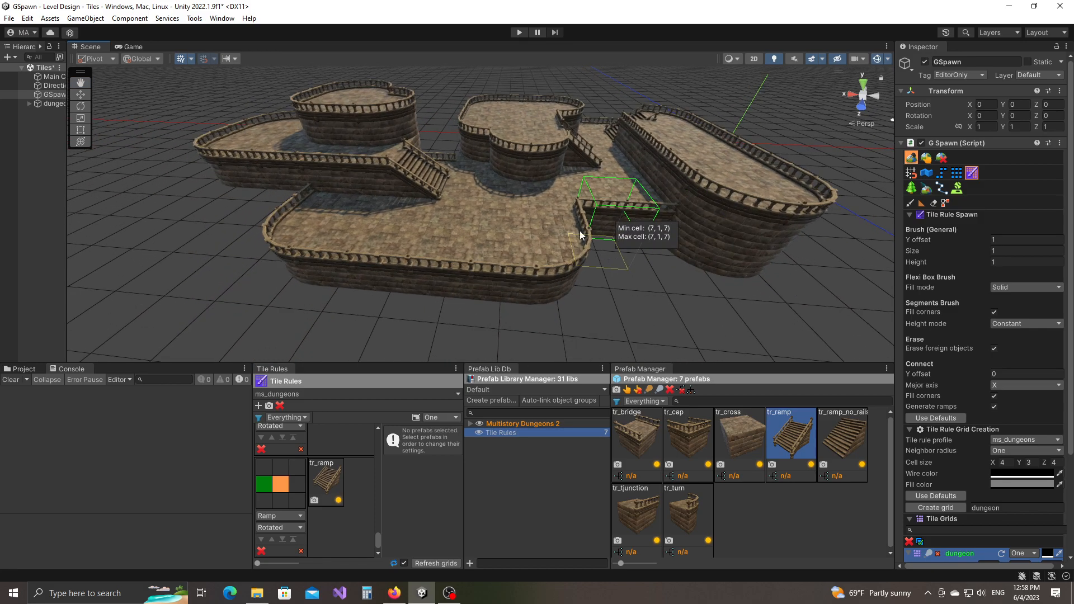
click(504, 209)
scroll(596, 263, down, 2)
ctrl+scroll(598, 248, down, 1)
click(597, 249)
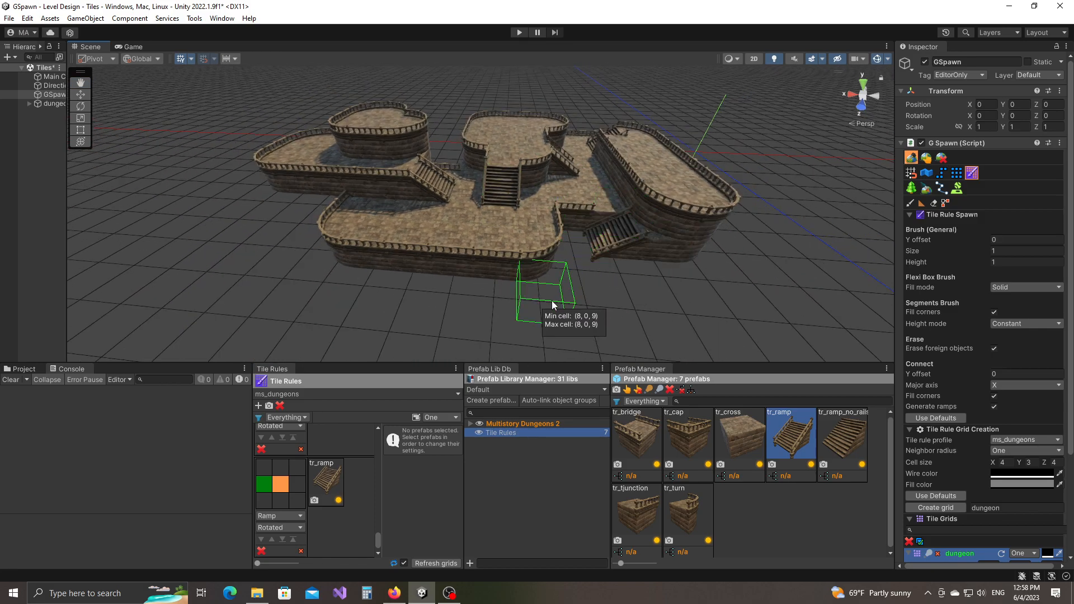
Paint two ramps at the lower platform's front, then view the whole dungeon from several angles.
middle_drag(552, 301, 629, 294)
click(510, 285)
click(596, 292)
middle_drag(348, 272, 410, 313)
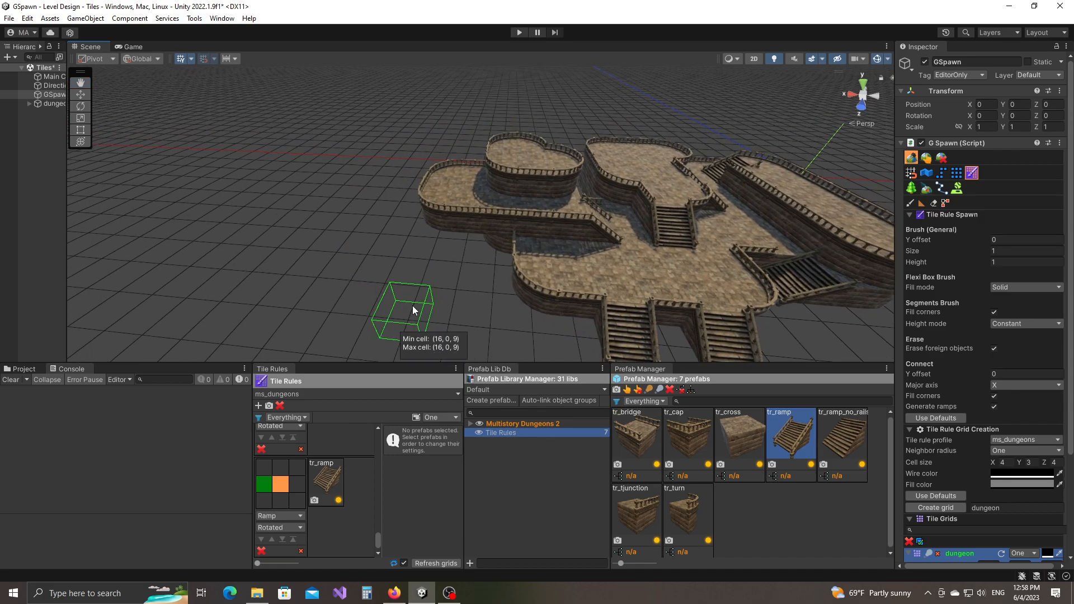
middle_drag(425, 246, 517, 283)
scroll(518, 283, up, 3)
alt+scroll(594, 272, up, 2)
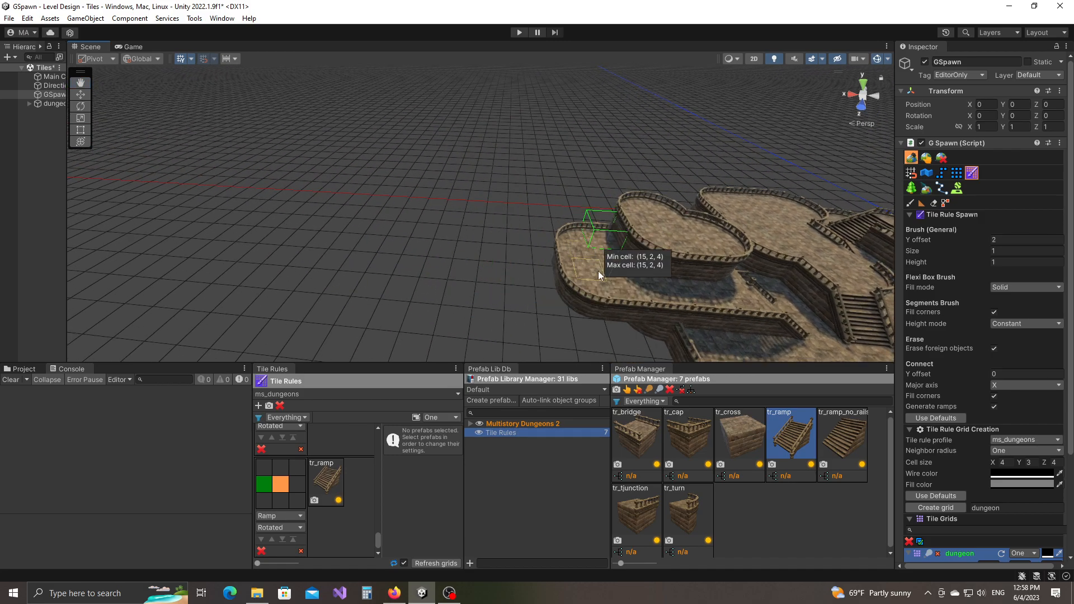
middle_drag(744, 281, 634, 255)
scroll(722, 271, up, 2)
alt+drag(729, 272, 631, 269)
mouse_move(474, 281)
middle_down()
mouse_move(560, 273)
mouse_move(572, 295)
middle_up()
alt+drag(457, 263, 517, 262)
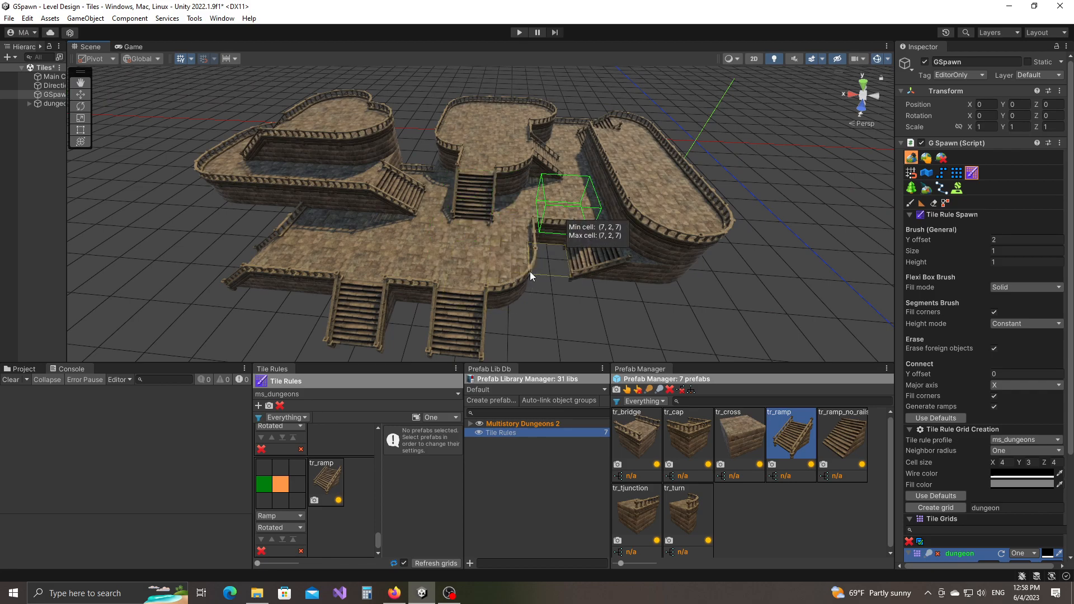
middle_drag(559, 228, 537, 266)
scroll(533, 260, up, 5)
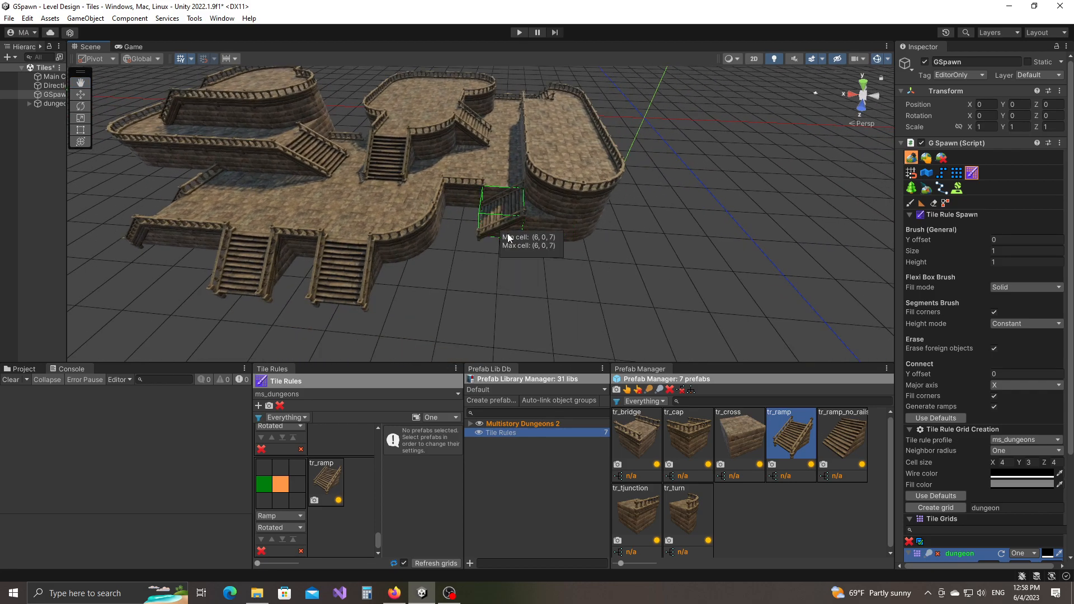
Place a railed stair ramp at ground-level cell (6, 0, 7) in the front gap.
mouse_move(532, 253)
alt+mouse_down()
mouse_move(565, 264)
mouse_move(505, 257)
mouse_move(533, 257)
alt+mouse_up()
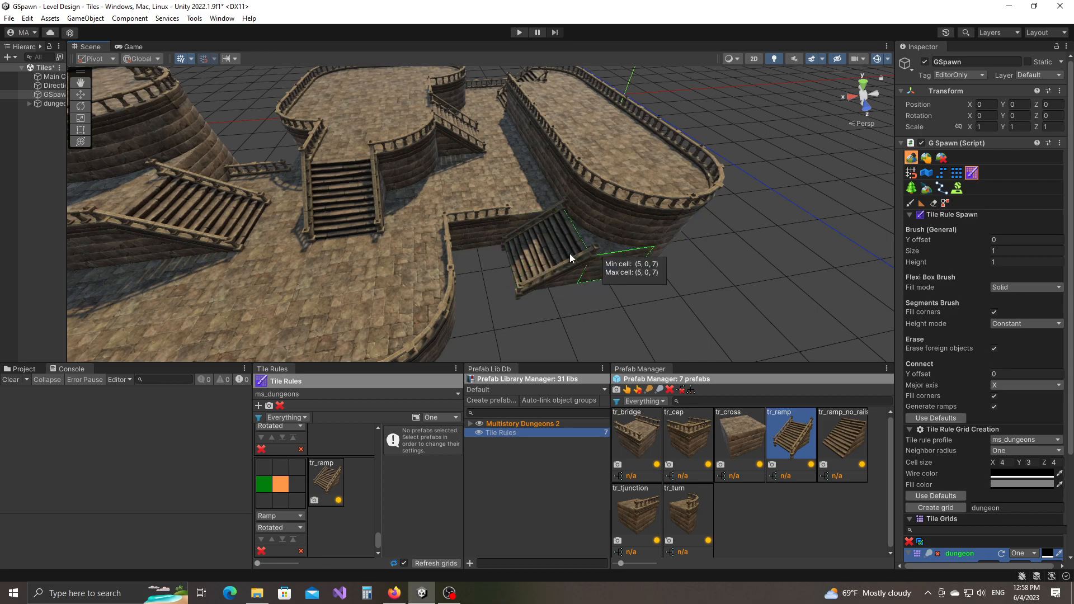
right_drag(699, 281, 665, 282)
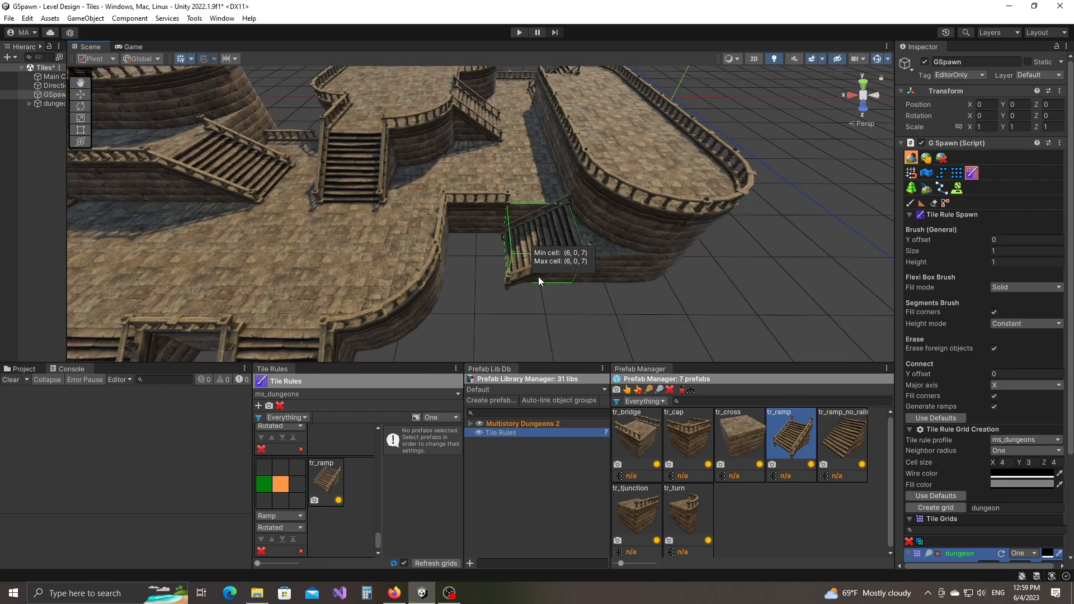
click(532, 246)
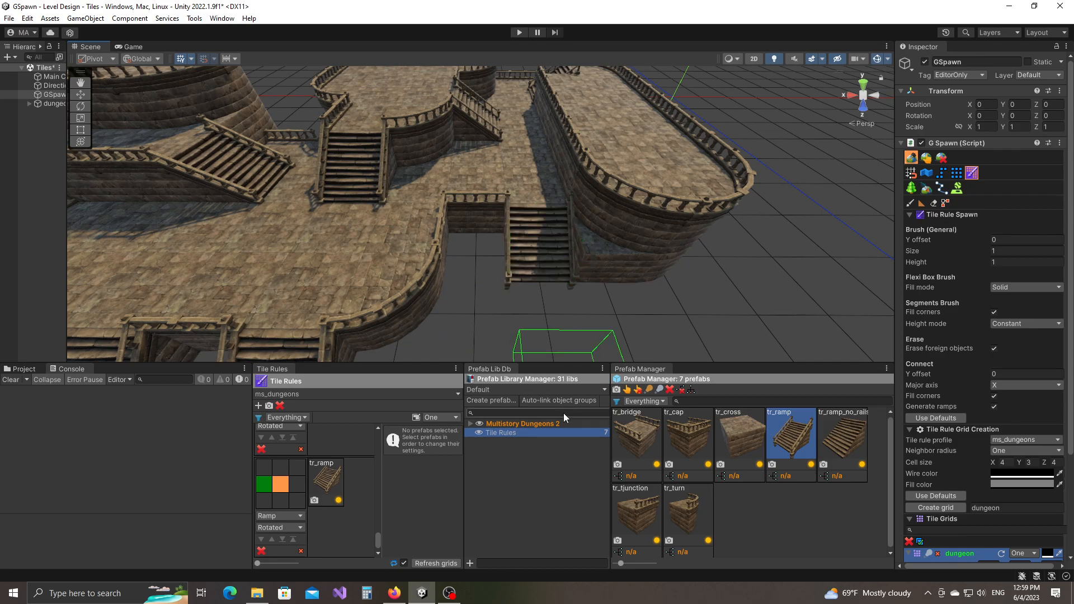
Fly the camera over the dungeon to review the front stairs and heart-shaped platform.
right_drag(545, 336, 556, 293)
right_drag(555, 215, 570, 297)
key(w)
middle_drag(571, 297, 558, 261)
right_drag(558, 261, 548, 238)
key(s)
mouse_move(479, 268)
middle_down()
mouse_move(511, 250)
mouse_move(525, 273)
mouse_move(515, 269)
mouse_move(597, 288)
middle_up()
right_drag(517, 271, 542, 264)
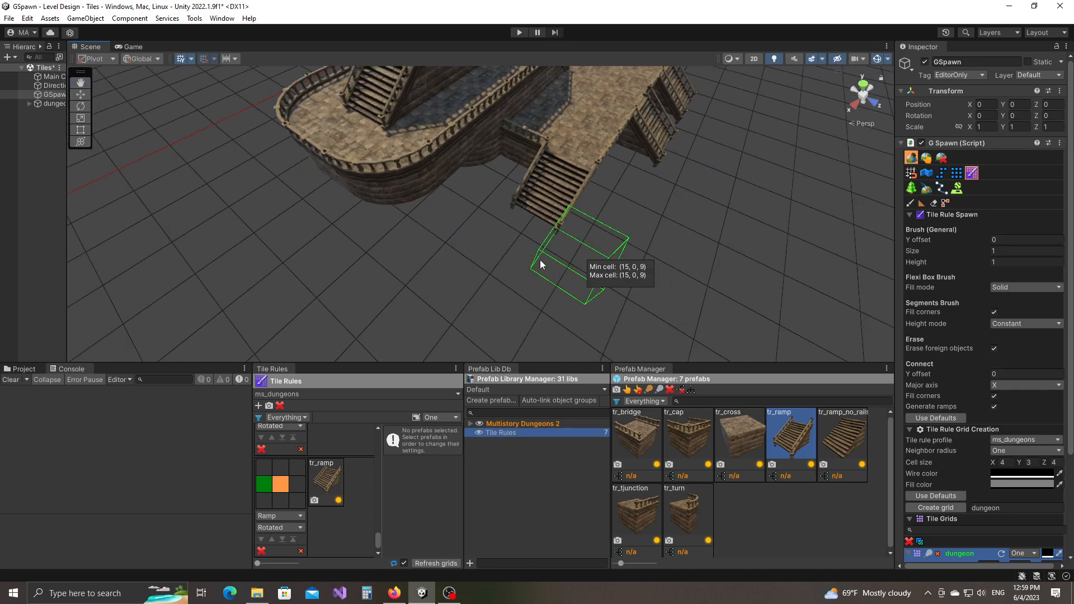
middle_drag(542, 264, 537, 302)
right_drag(532, 280, 561, 292)
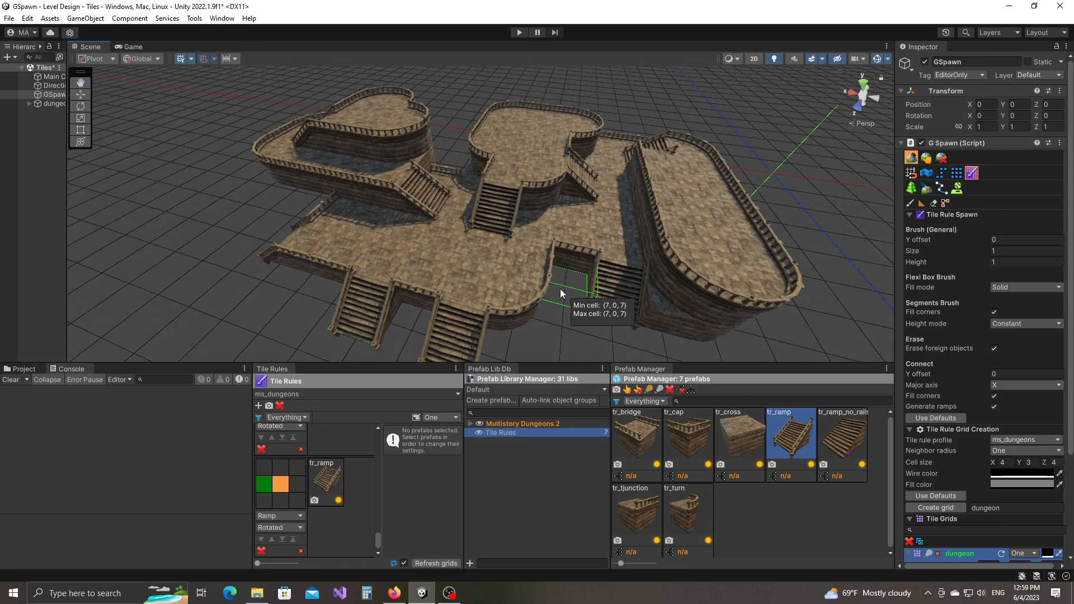